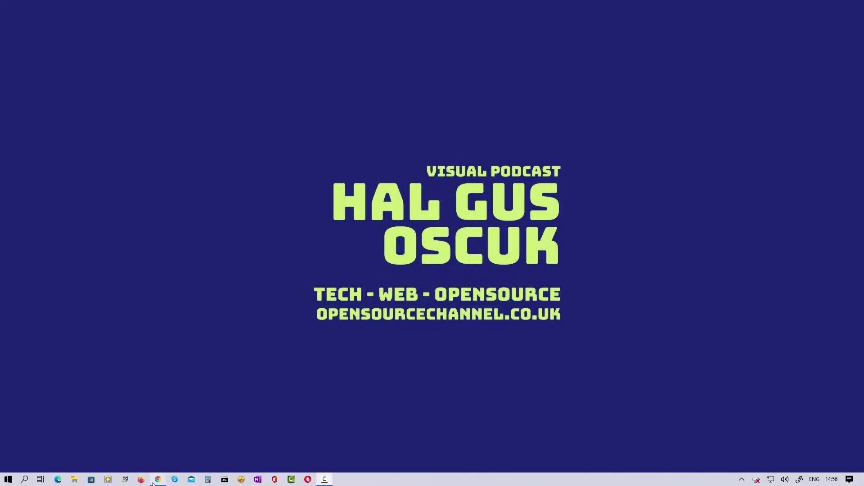
Bring the Chrome window forward and scroll through the current page
click(157, 480)
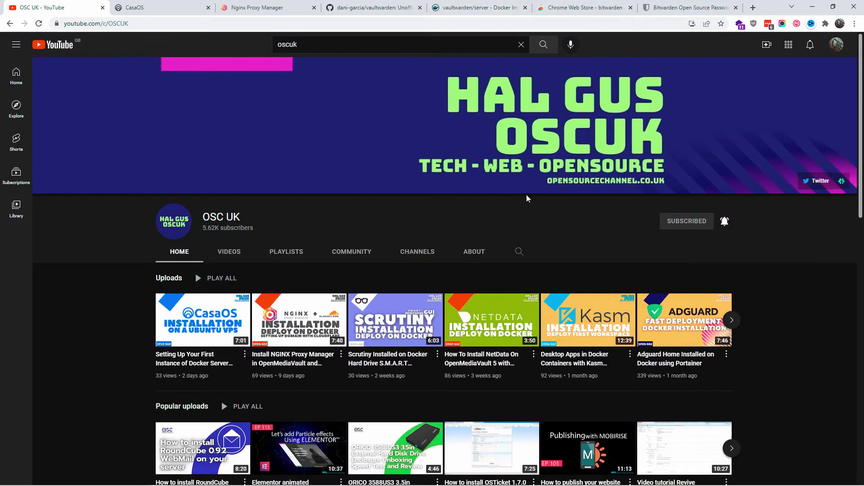
scroll(527, 195, down, 2)
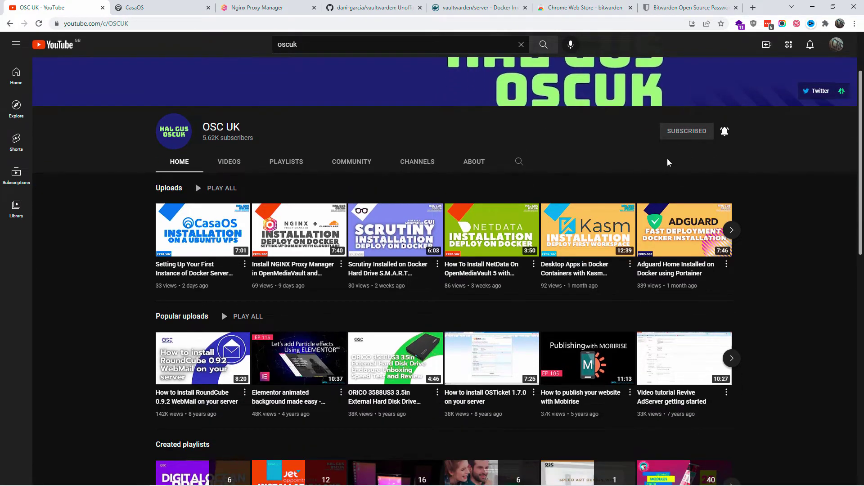
scroll(667, 161, up, 2)
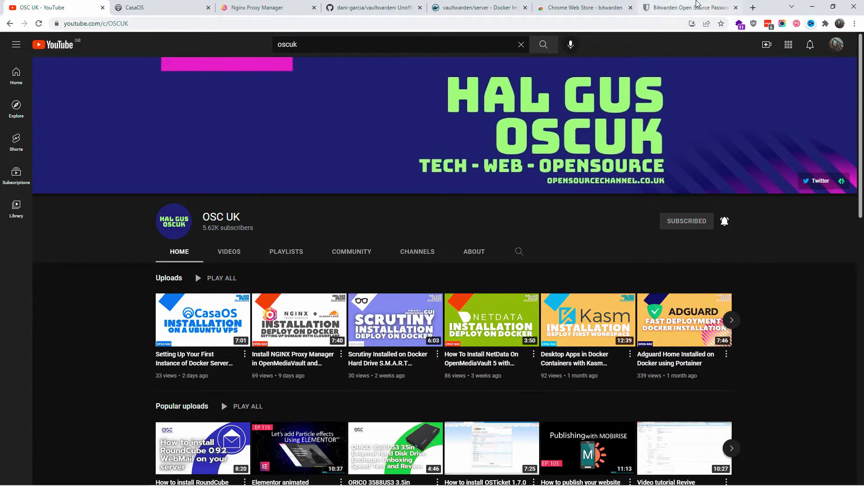
Review the Bitwarden homepage and highlight the vaultwarden/server image name on Docker Hub
click(697, 5)
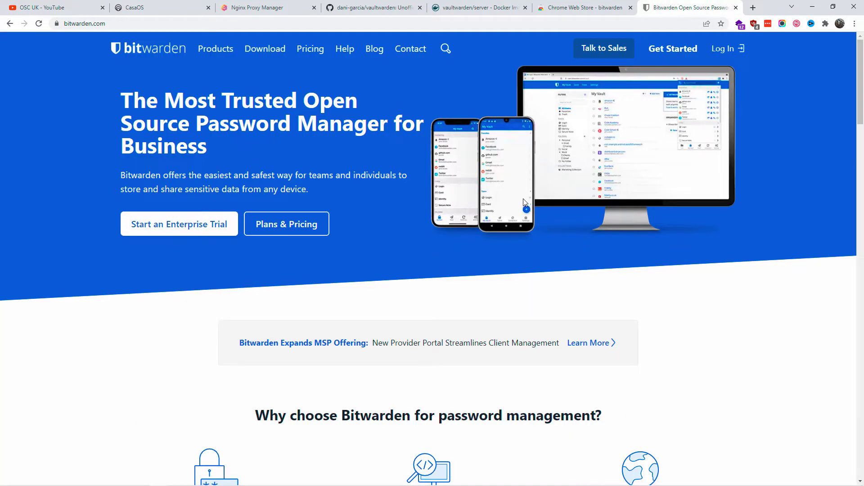
click(464, 6)
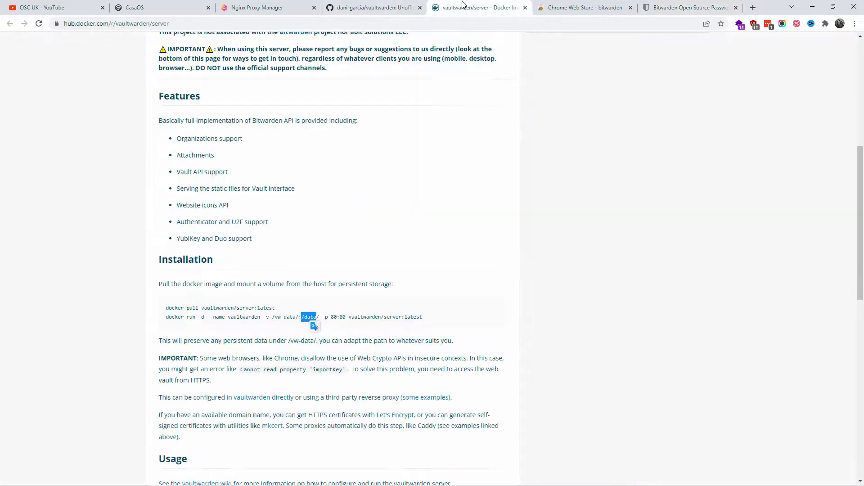
scroll(396, 100, up, 7)
drag(213, 110, 331, 112)
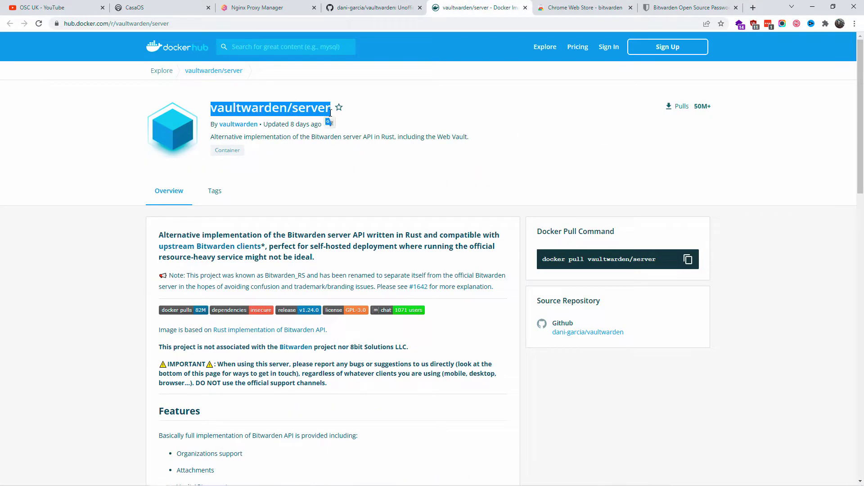
click(688, 7)
scroll(518, 139, down, 5)
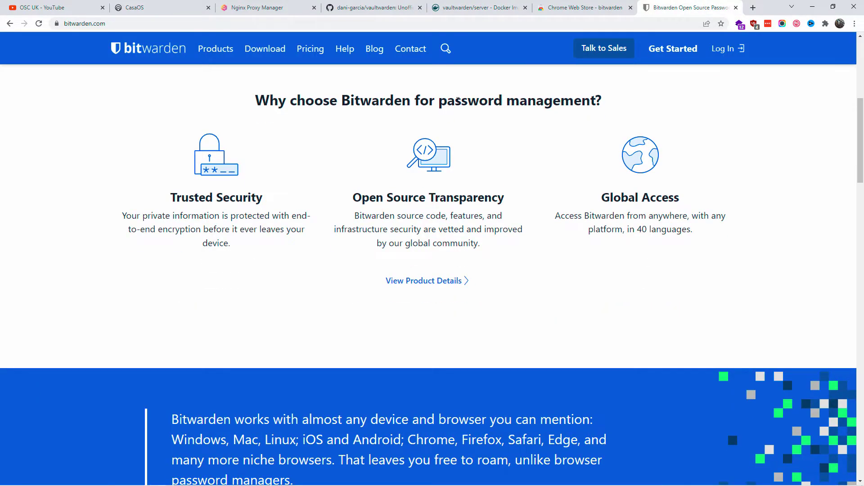
Close the Bitwarden homepage, add the Bitwarden - Free Password Manager extension, and close the store
click(737, 10)
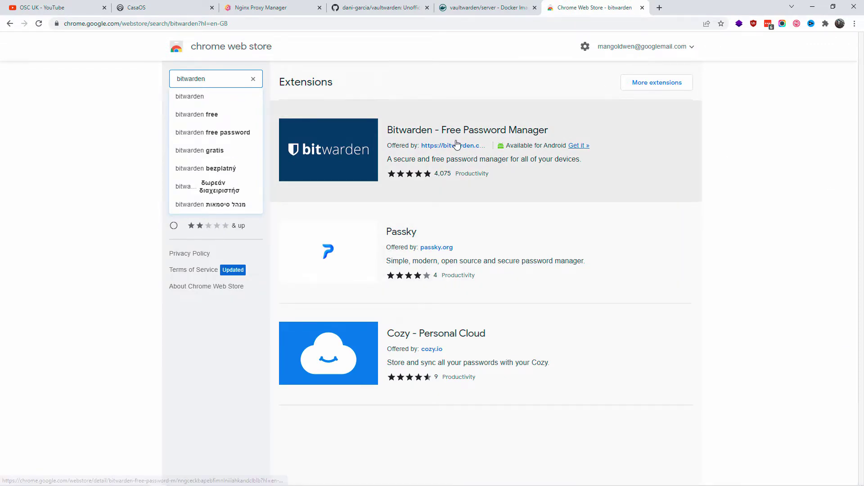
click(626, 182)
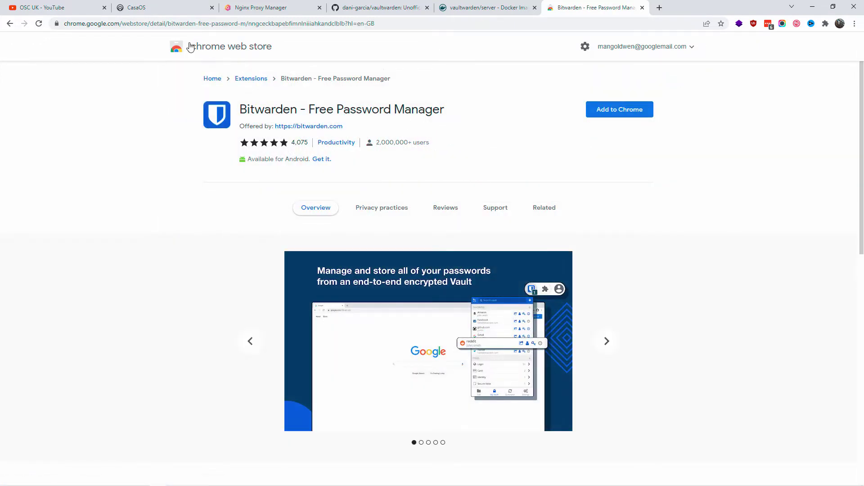
click(620, 112)
click(445, 112)
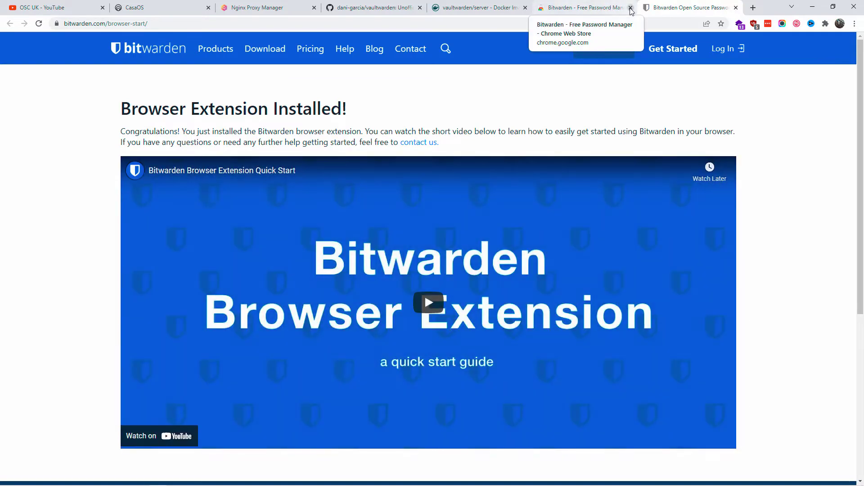
click(631, 7)
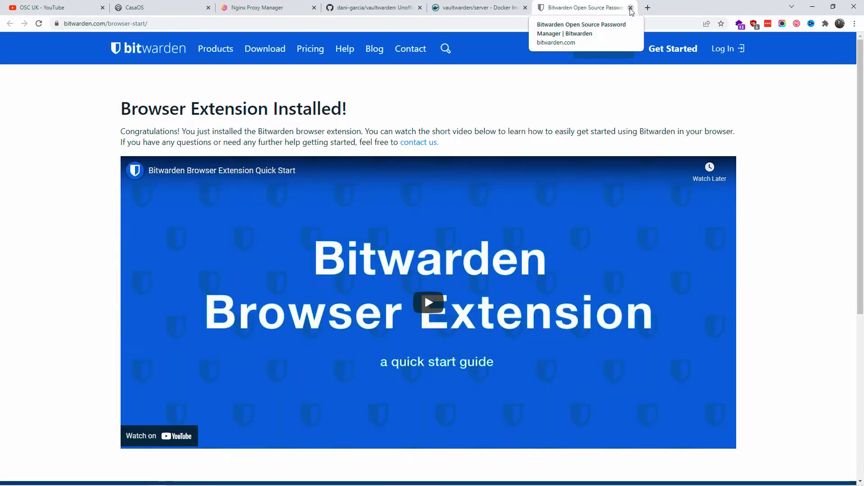
Close the Bitwarden welcome page and pin the Bitwarden extension to the toolbar
click(631, 7)
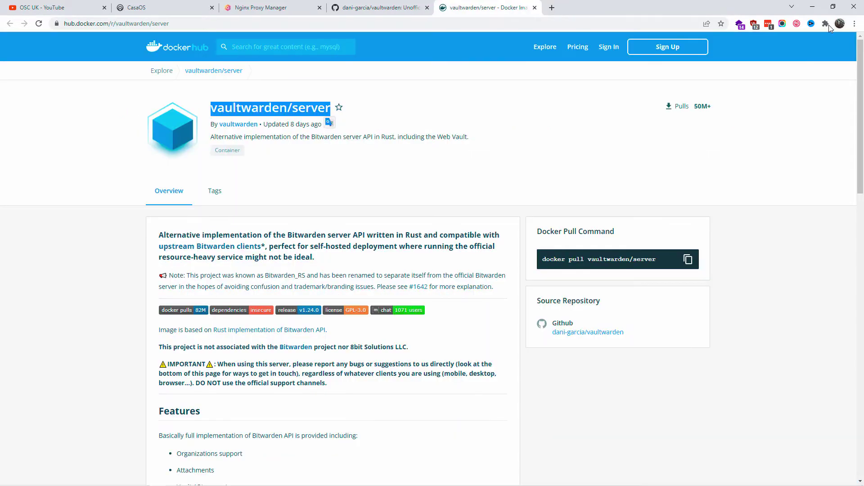
click(825, 25)
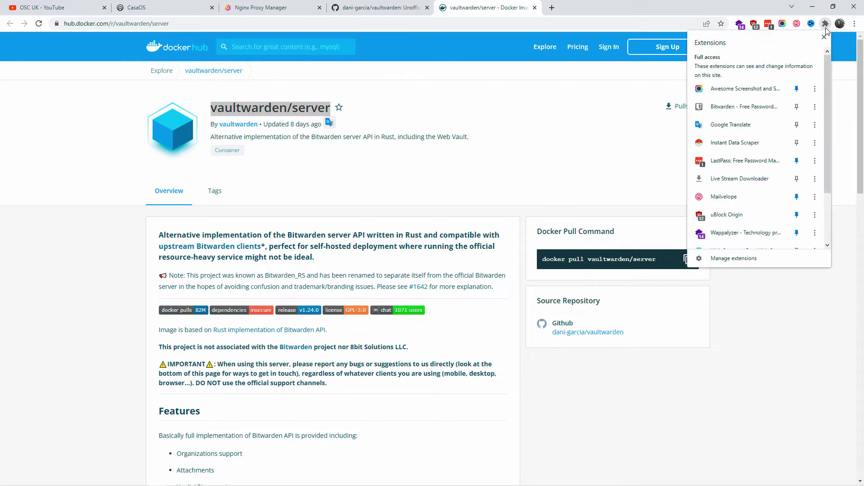
click(796, 107)
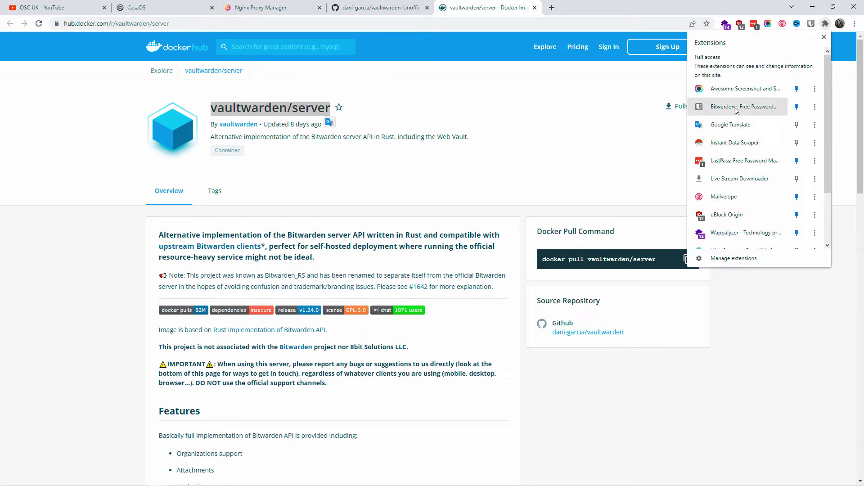
click(629, 150)
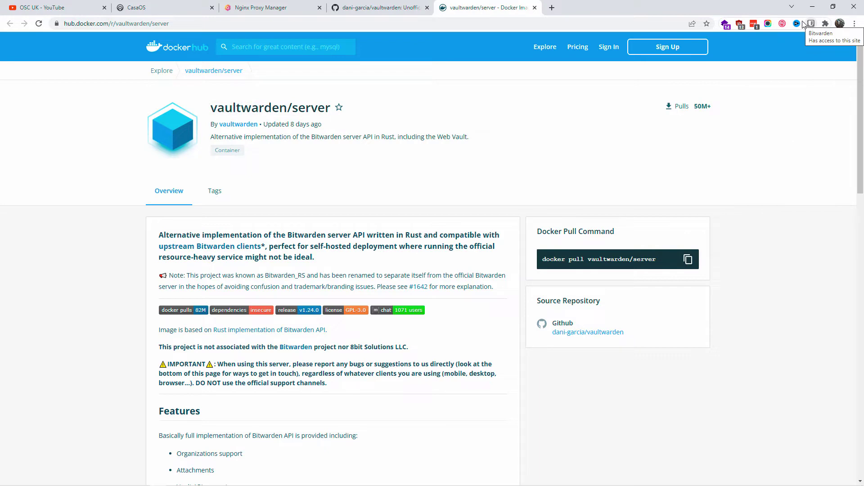
Select and then clear the docker commands on Docker Hub, then switch to the CasaOS dashboard
scroll(333, 261, down, 8)
drag(165, 263, 452, 277)
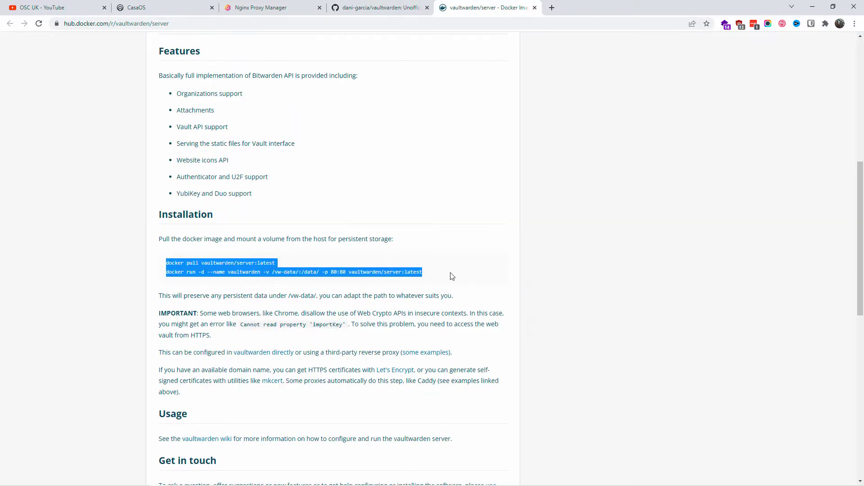
click(568, 281)
click(136, 7)
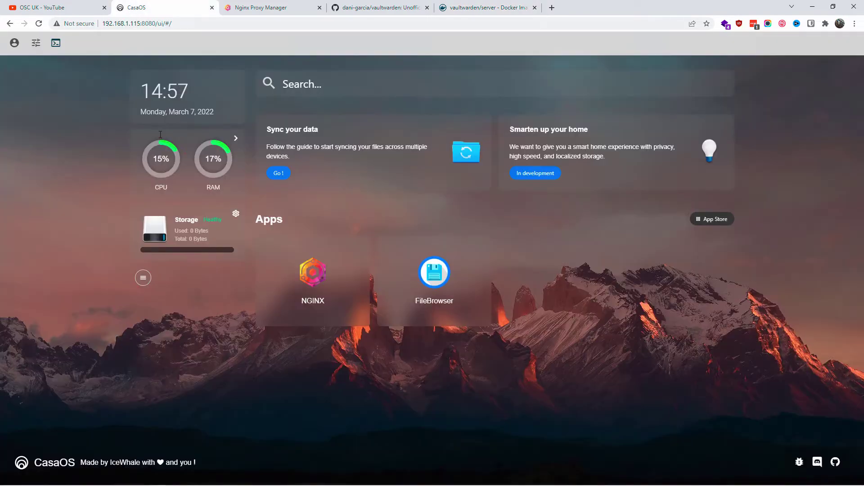
Load opensourcechannel.uk, verify its secure connection padlock, then open the CasaOS App Store
click(281, 9)
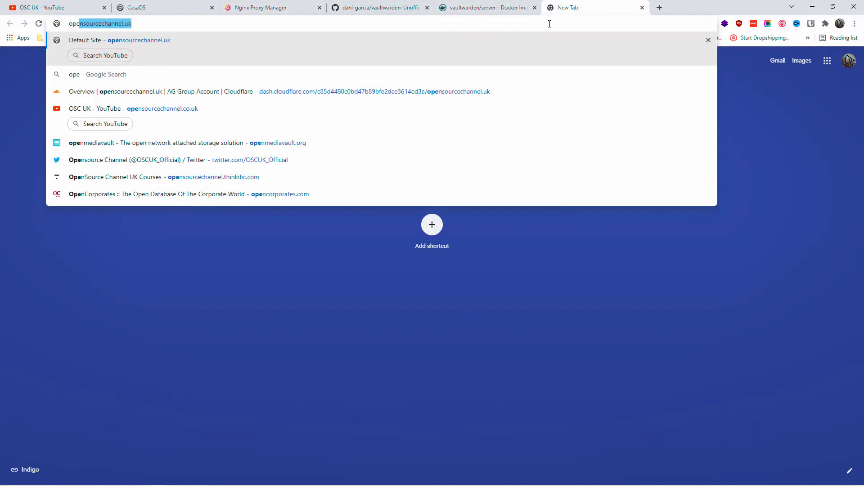
key(Return)
click(57, 23)
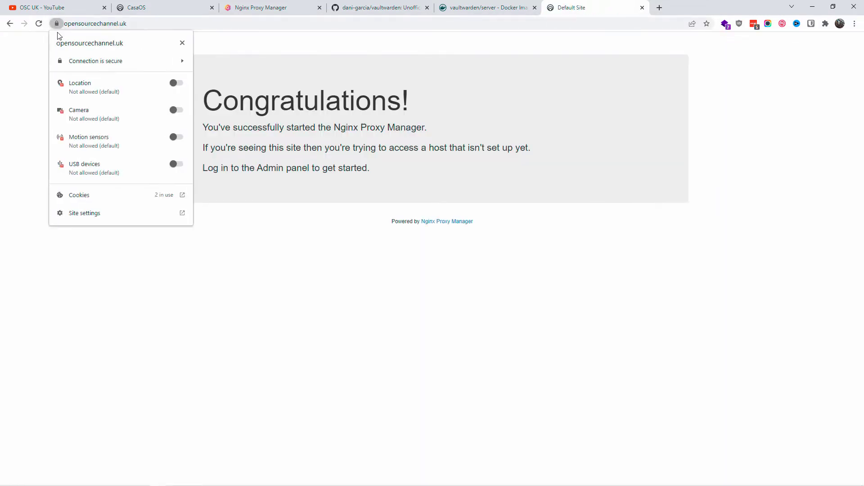
click(281, 264)
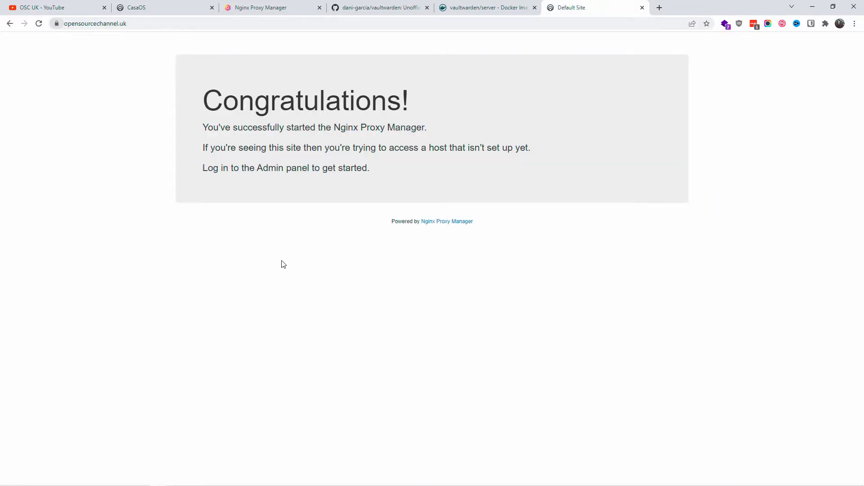
click(138, 4)
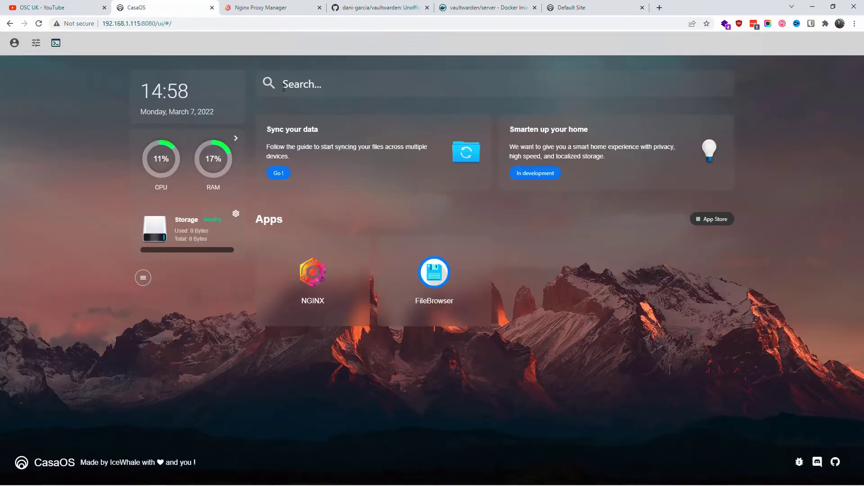
click(720, 220)
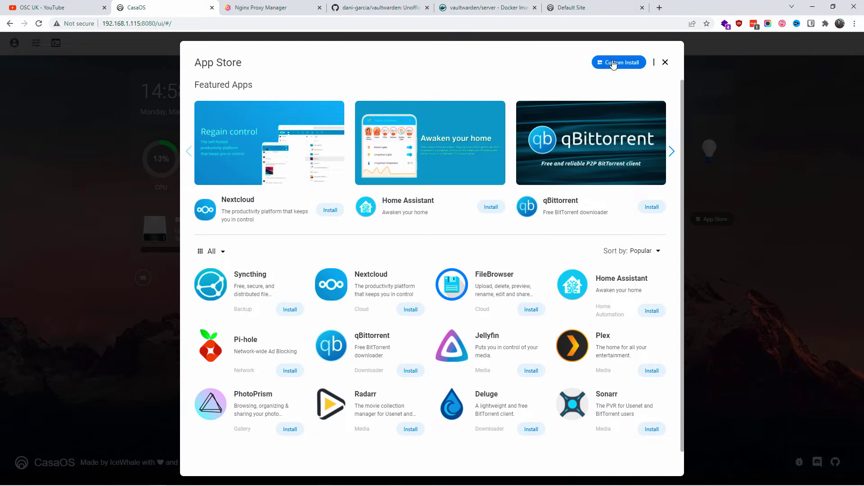
Start a Custom Install and paste vaultwarden/server:latest from Docker Hub as the Docker Image
click(611, 62)
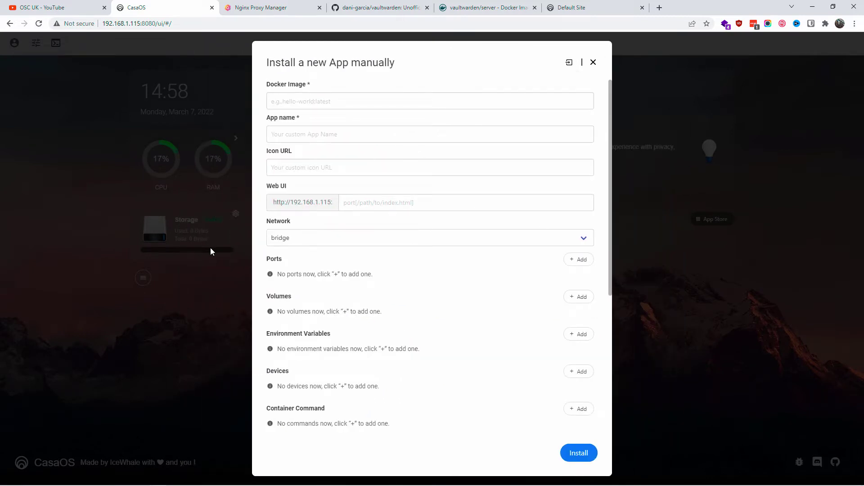
key(ctrl+5)
right_click(207, 263)
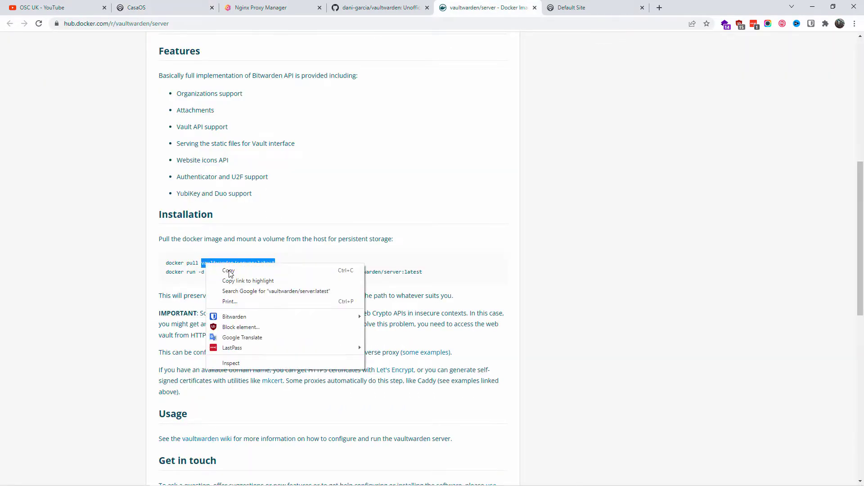
click(225, 271)
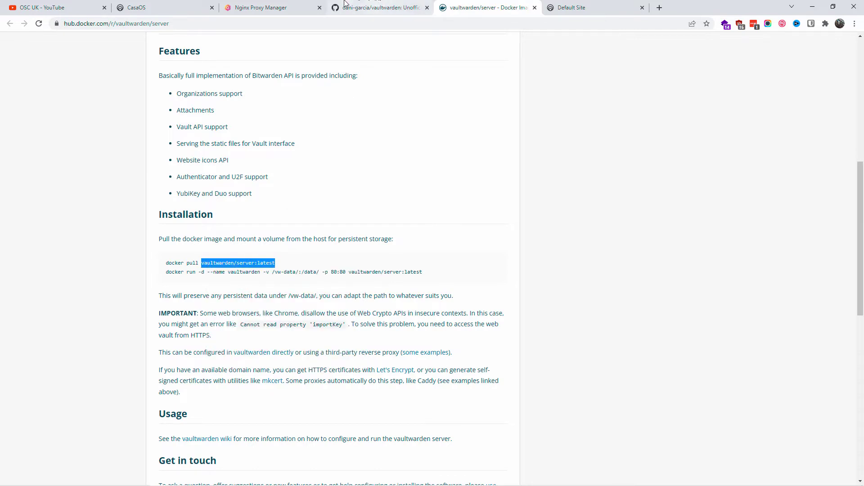
click(167, 7)
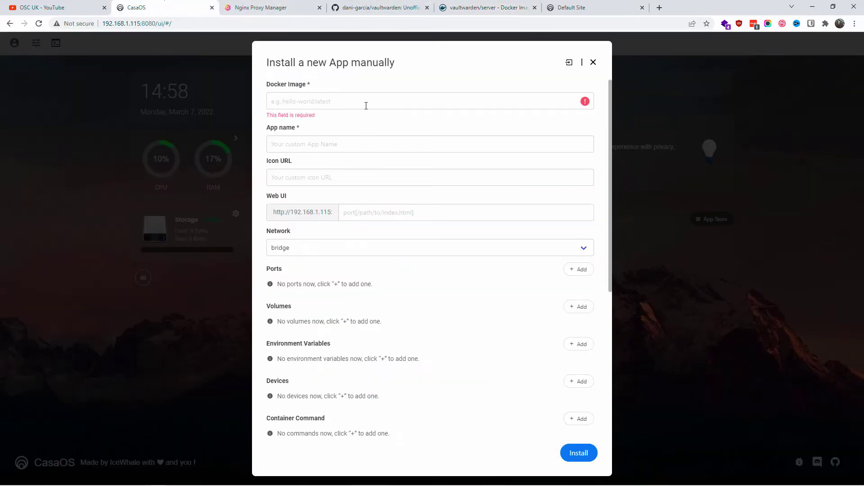
right_click(366, 106)
click(391, 183)
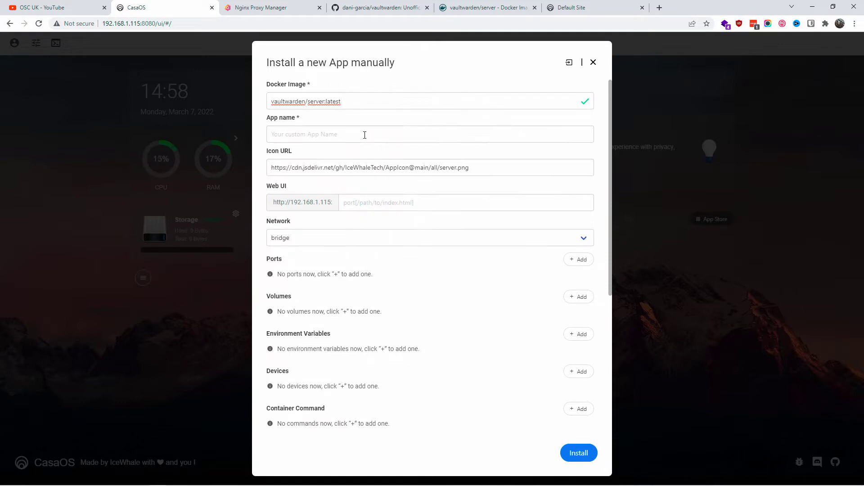
Set the app name to Vaultwarden, capitalising the pasted image name
drag(306, 100, 270, 103)
key(ctrl+c)
click(317, 133)
right_click(317, 134)
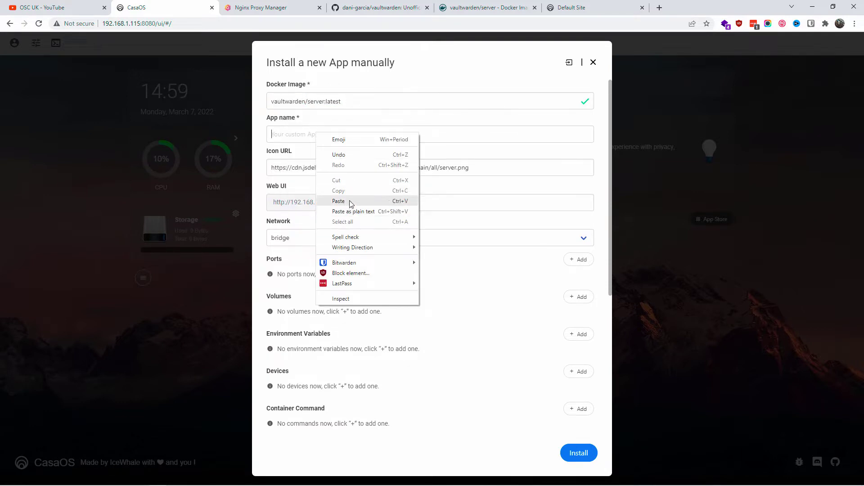
click(346, 204)
key(Home)
key(Delete)
text(V)
drag(469, 167, 268, 177)
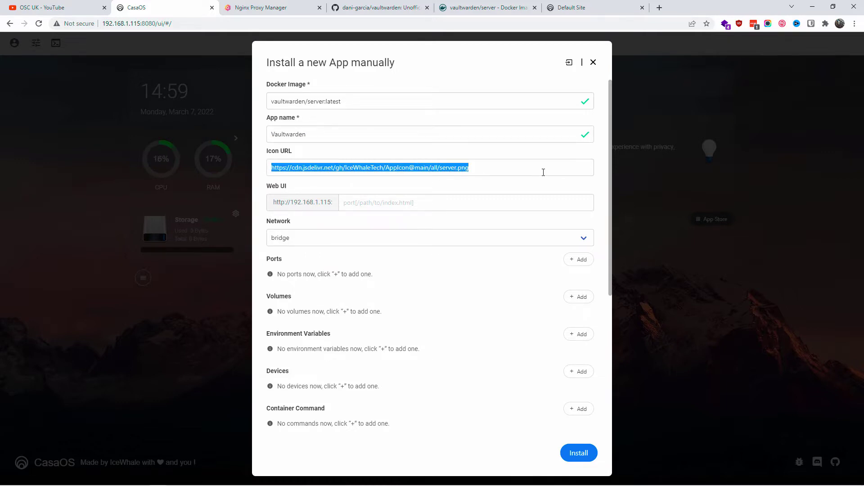
click(542, 186)
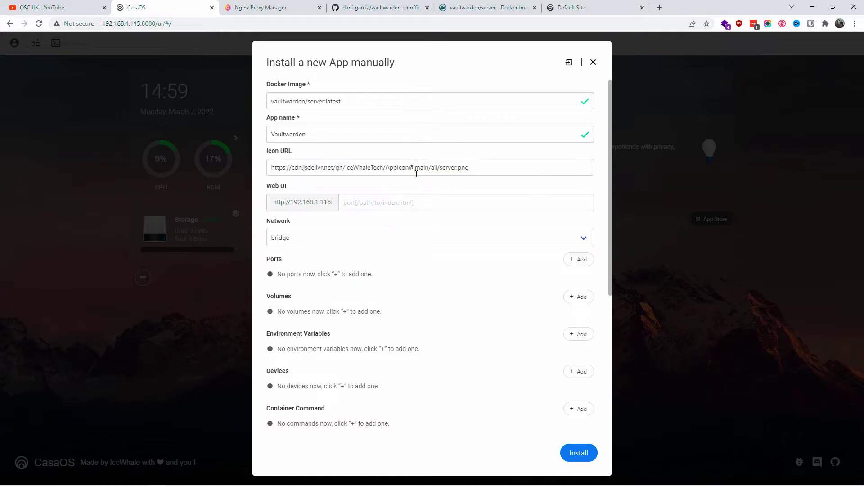
Set the Web UI port to 9090 and map host port 909 to container port 80
click(397, 199)
text(9090)
click(578, 262)
click(315, 294)
text(909)
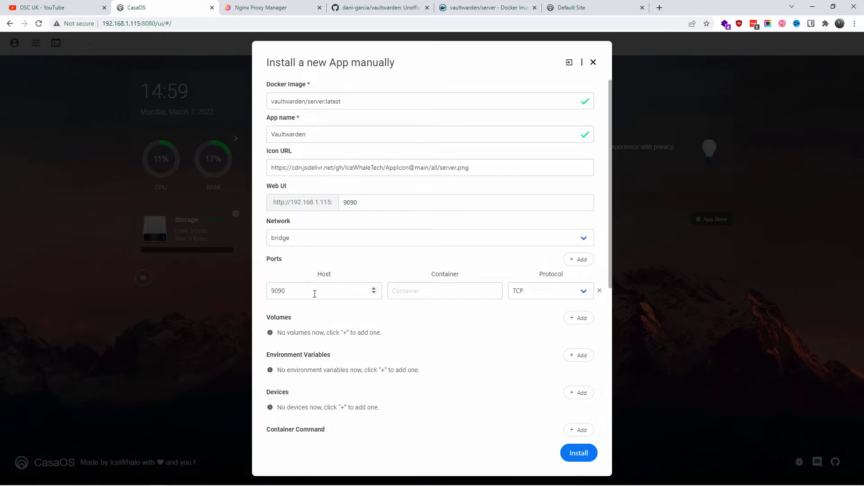
key(Tab)
text(80)
Map volume /home/docker/vaultwarden to /data and install the Vaultwarden container
click(582, 319)
click(487, 350)
text(/data)
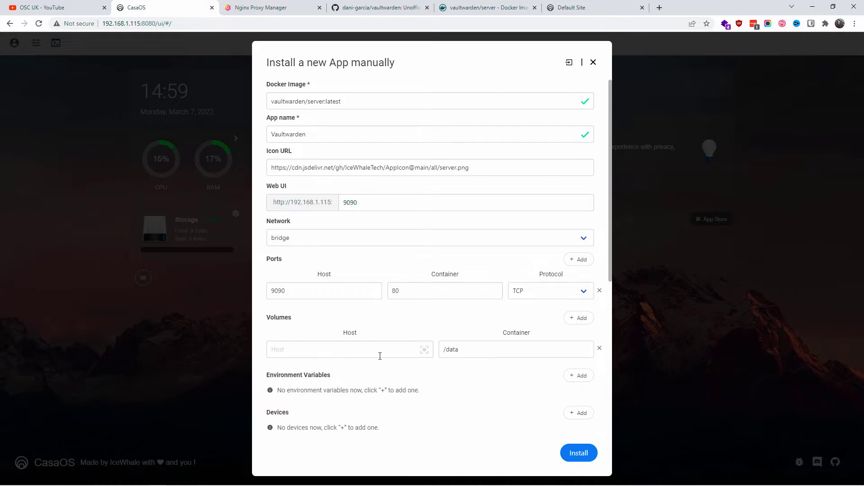
click(380, 356)
text(/home/docker/)
key(ctrl+v)
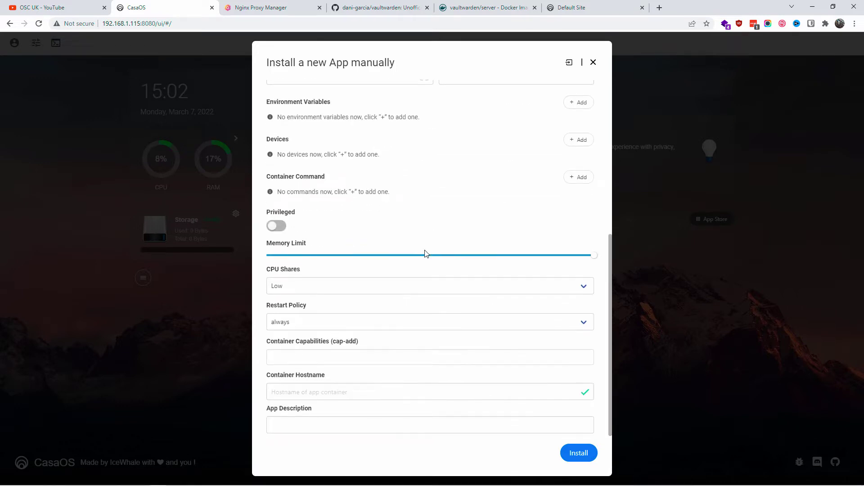
scroll(427, 254, up, 2)
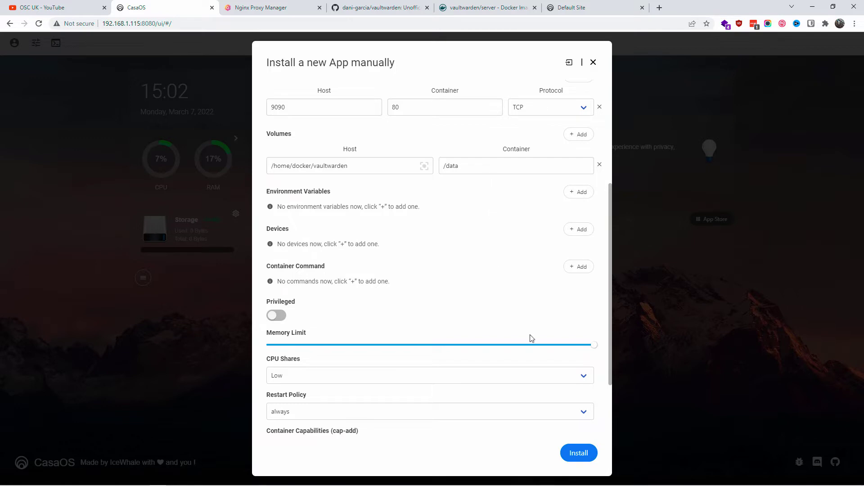
click(579, 454)
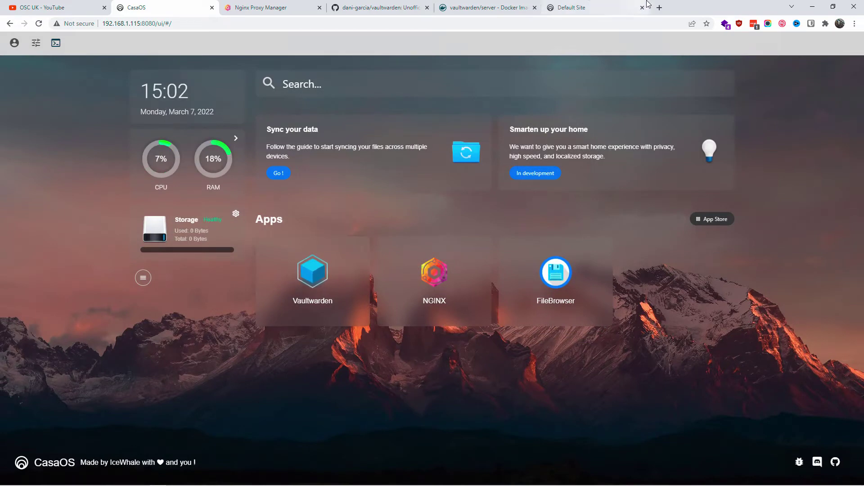
Open the Cloudflare dashboard from the address bar suggestion
click(658, 9)
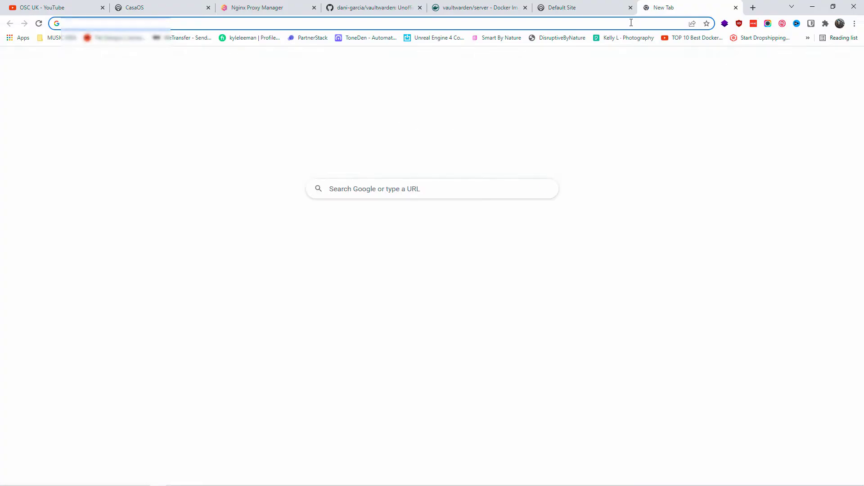
text(clou)
key(Down)
key(Down)
key(Return)
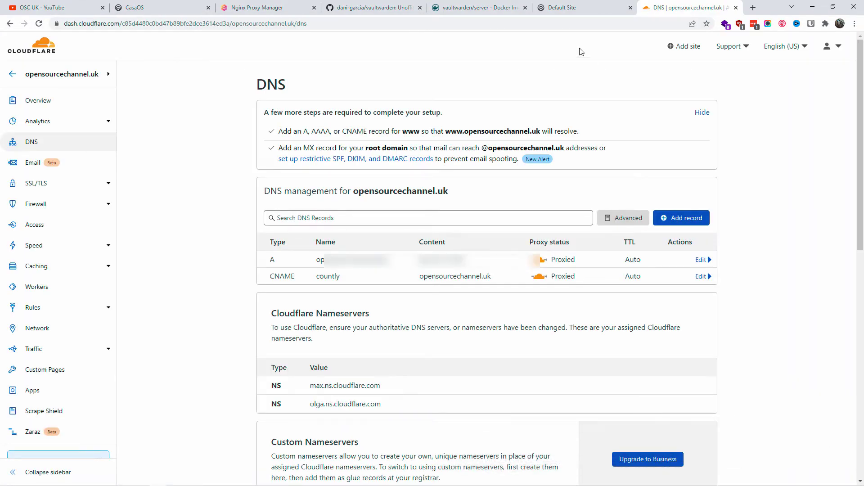
Start a new DNS record of type CNAME named vw
click(687, 220)
click(283, 269)
click(277, 354)
click(362, 271)
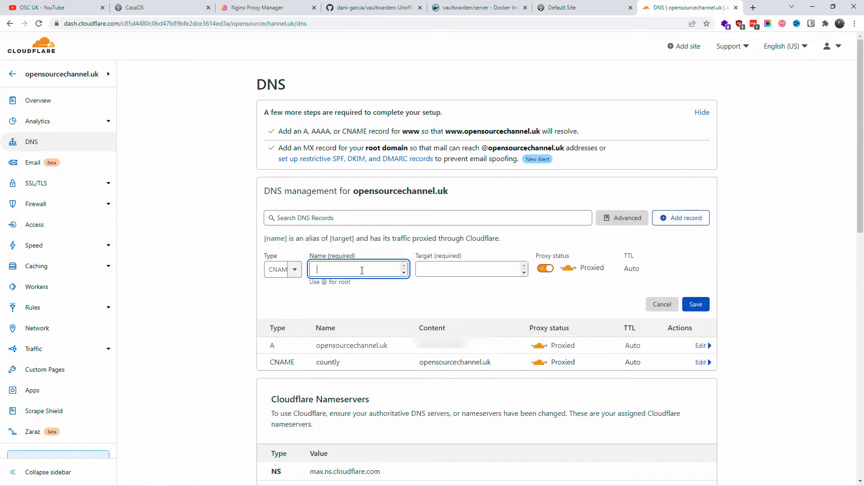
text(vw)
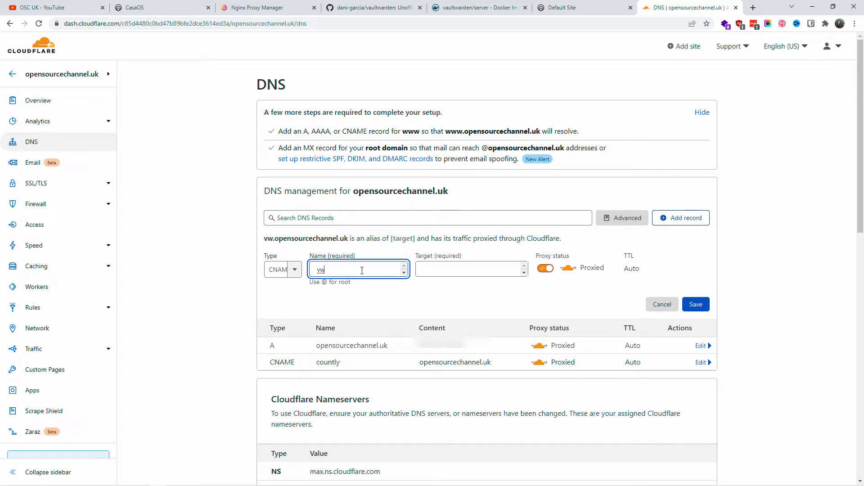
Set the vw record's target to opensourcechannel.uk, save it, and log out of Cloudflare
click(443, 269)
drag(488, 363, 417, 369)
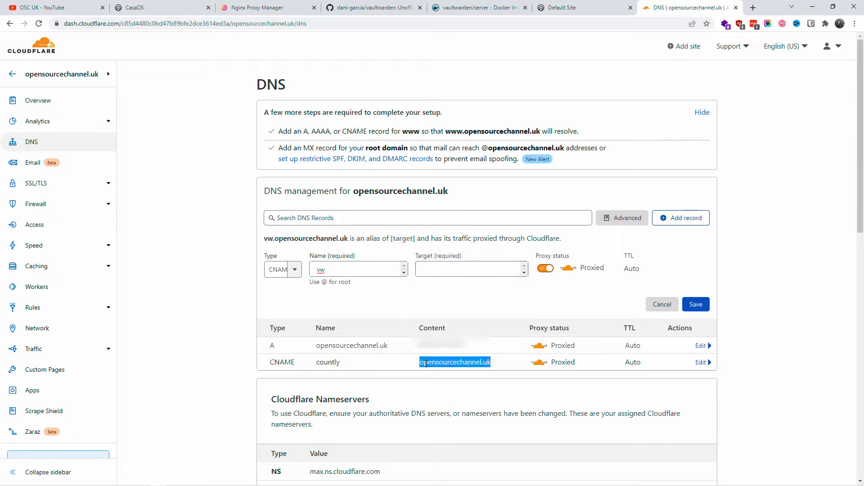
right_click(426, 364)
click(446, 372)
click(463, 273)
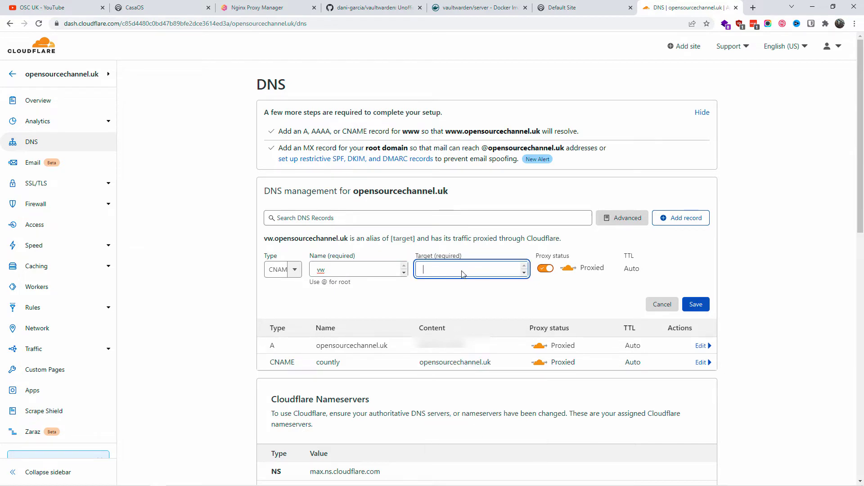
right_click(462, 273)
click(498, 341)
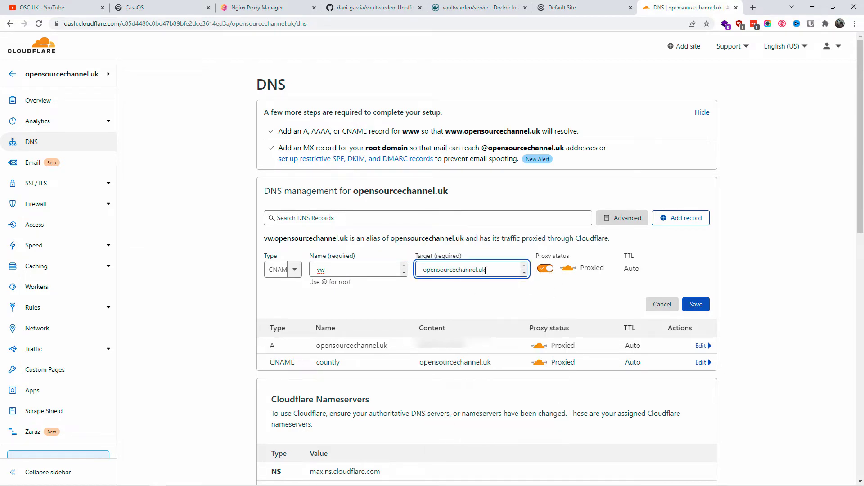
click(696, 306)
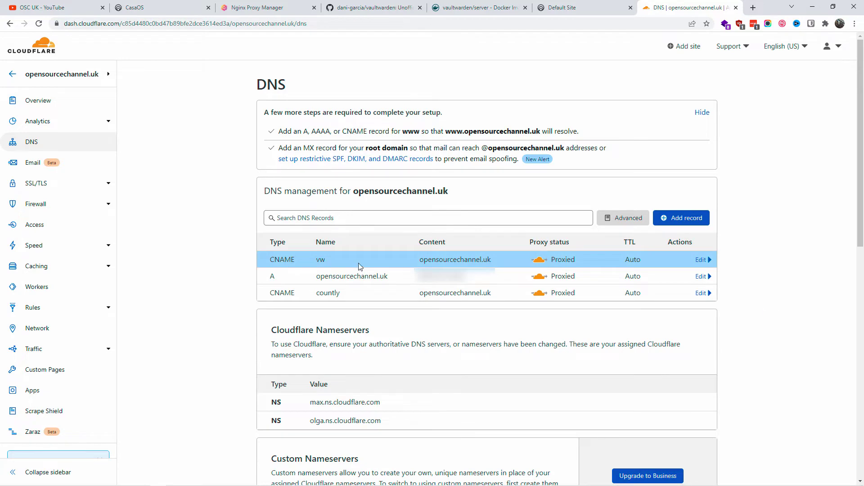
click(831, 46)
click(676, 47)
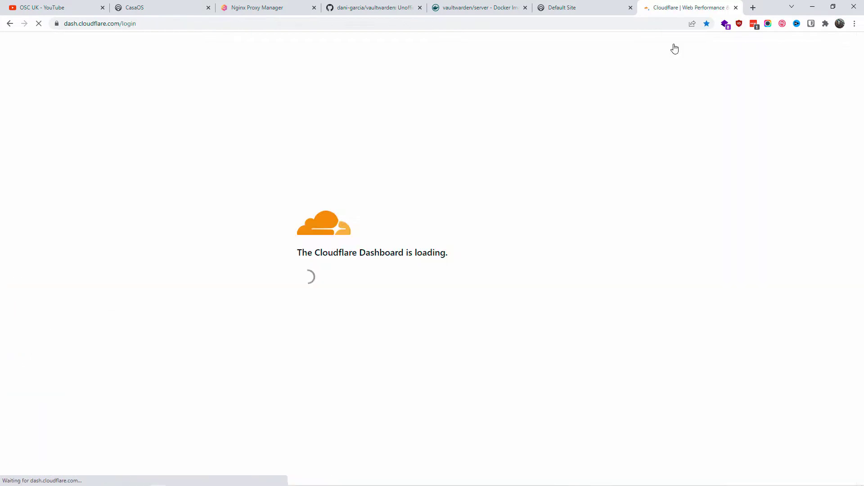
Close the Cloudflare tab and load opensourcechannel.uk on port 9090
click(593, 5)
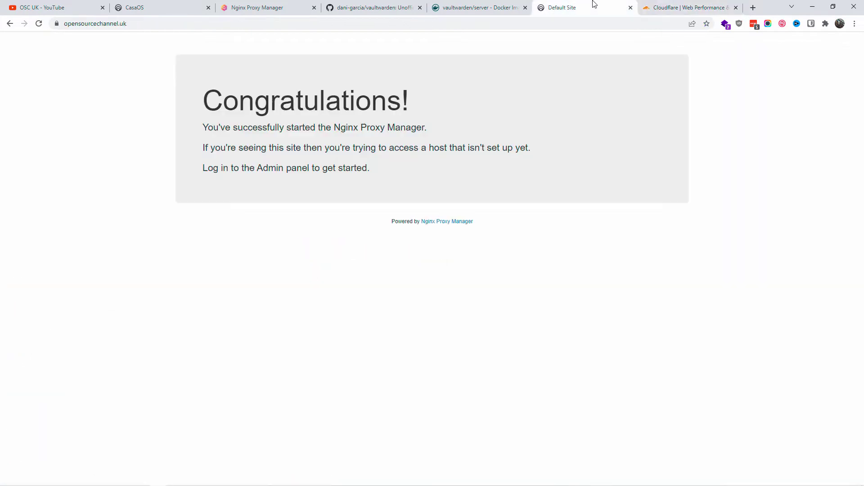
click(737, 8)
click(143, 25)
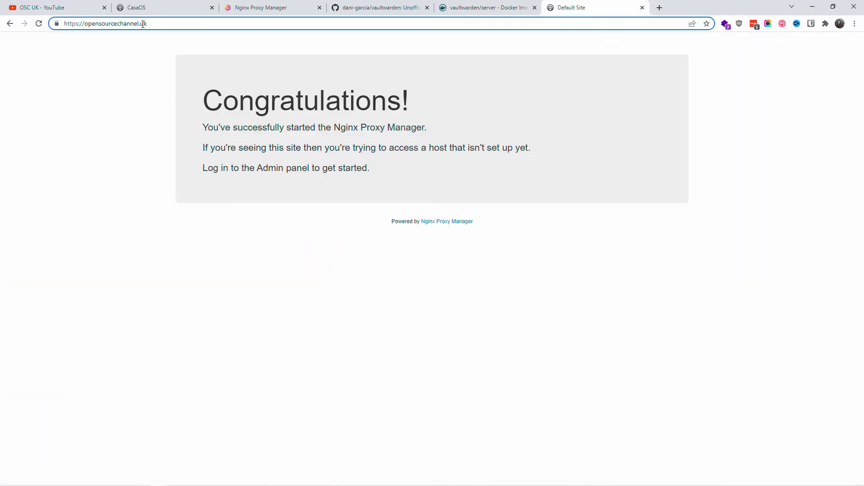
text(:)
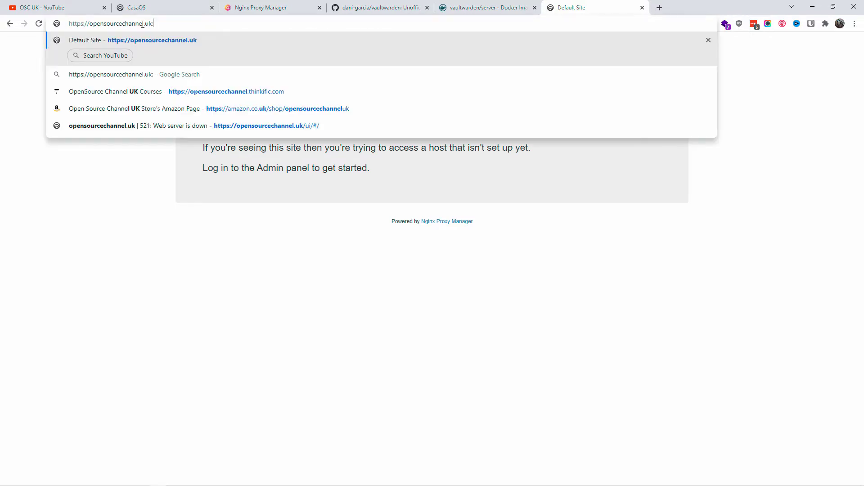
text(9090)
key(Return)
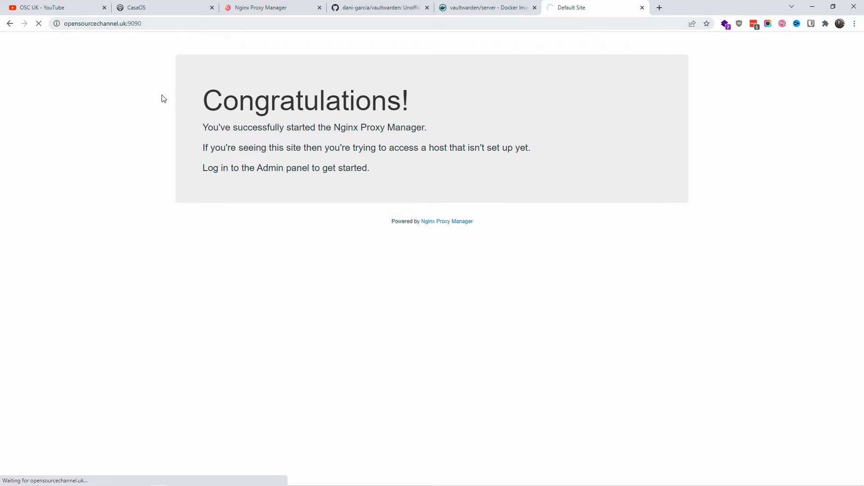
In Nginx Proxy Manager, go to Proxy Hosts and start adding a new proxy host
click(246, 7)
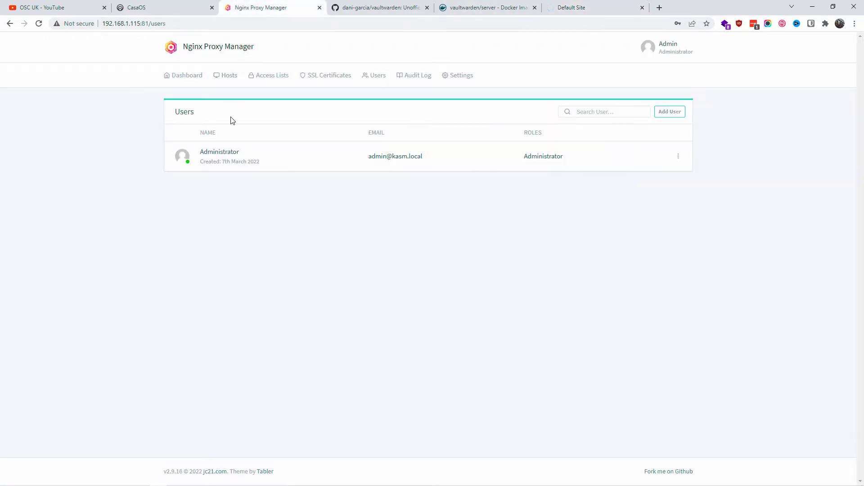
click(189, 77)
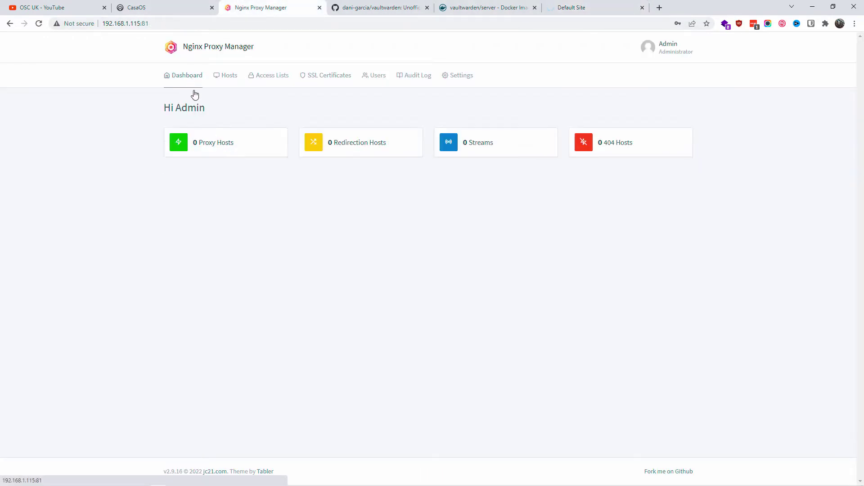
click(222, 147)
click(435, 205)
Enter domain vw.opensourcechannel.uk forwarding via https to 192.168.1.115 on port 9090
click(371, 124)
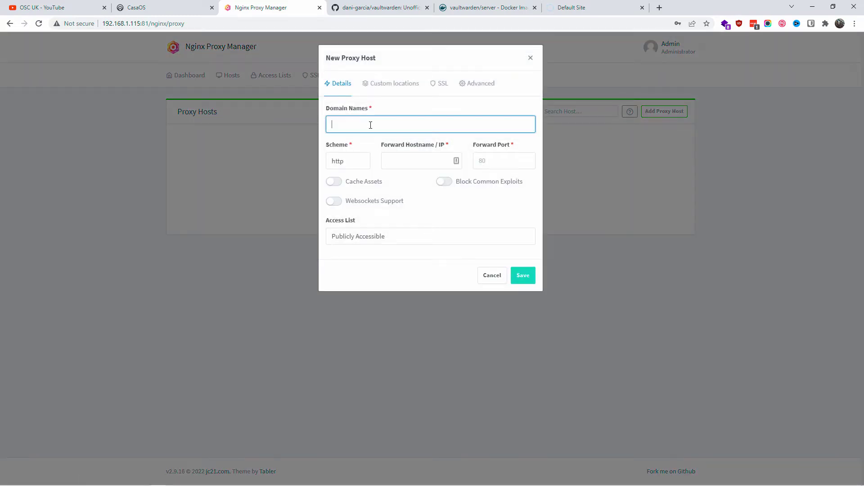
text(vw)
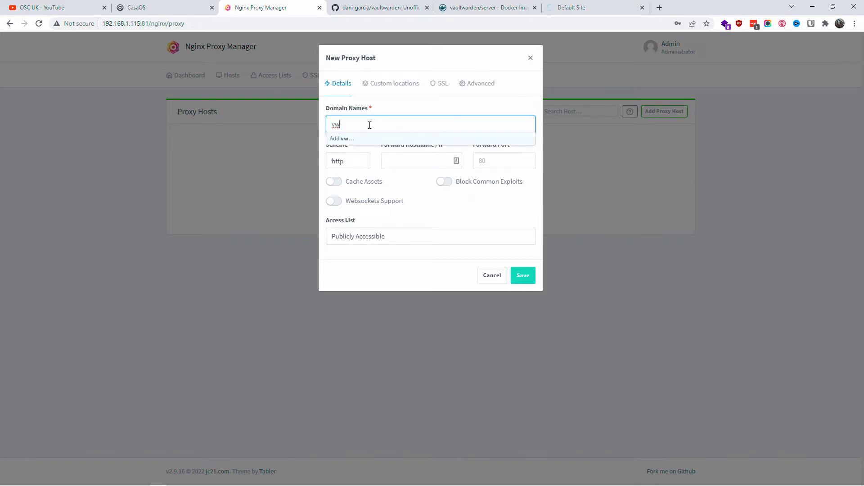
text(.opensourcechannel.uk)
click(390, 161)
drag(141, 23, 79, 36)
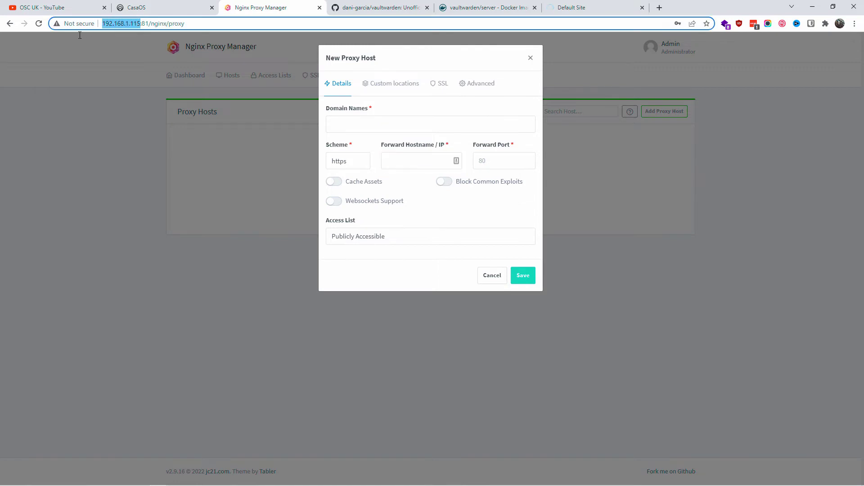
right_click(133, 23)
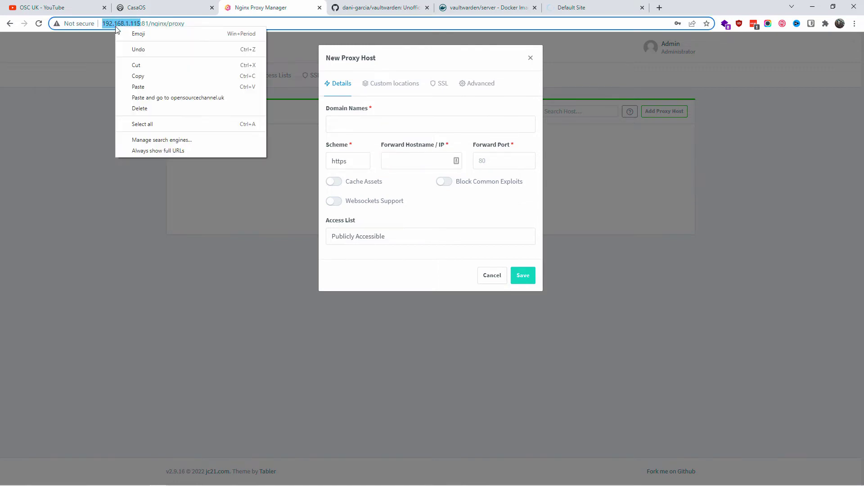
click(140, 77)
click(404, 162)
right_click(407, 160)
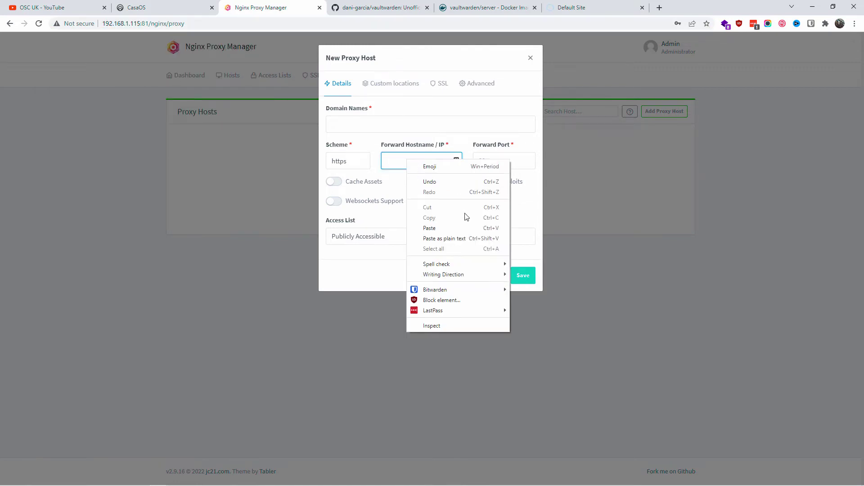
click(457, 229)
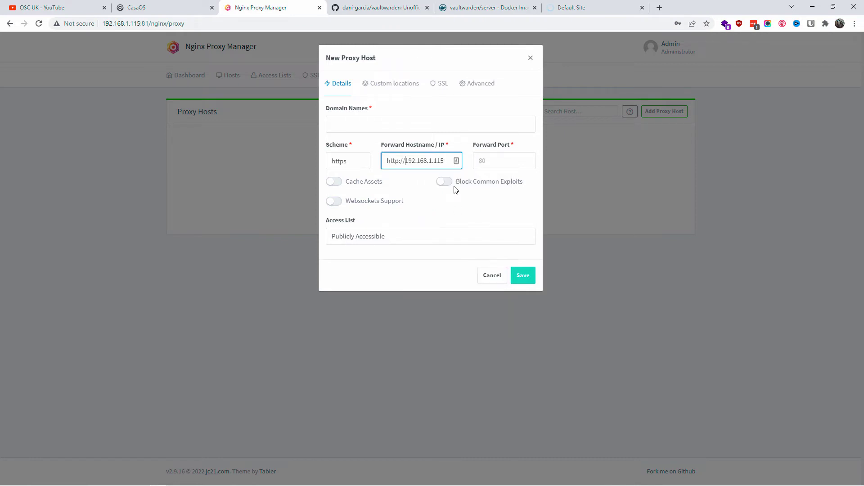
key(BackSpace)
key(BackSpace)
key(BackSpace)
key(BackSpace)
key(BackSpace)
key(BackSpace)
key(BackSpace)
click(495, 163)
text(9090)
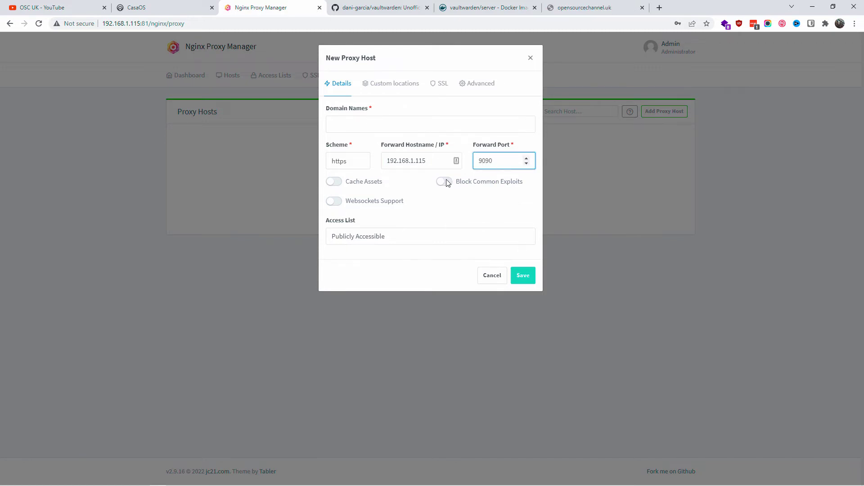
Enable Block Common Exploits and Websockets Support, leave SSL at None, and save the host
click(445, 182)
click(334, 203)
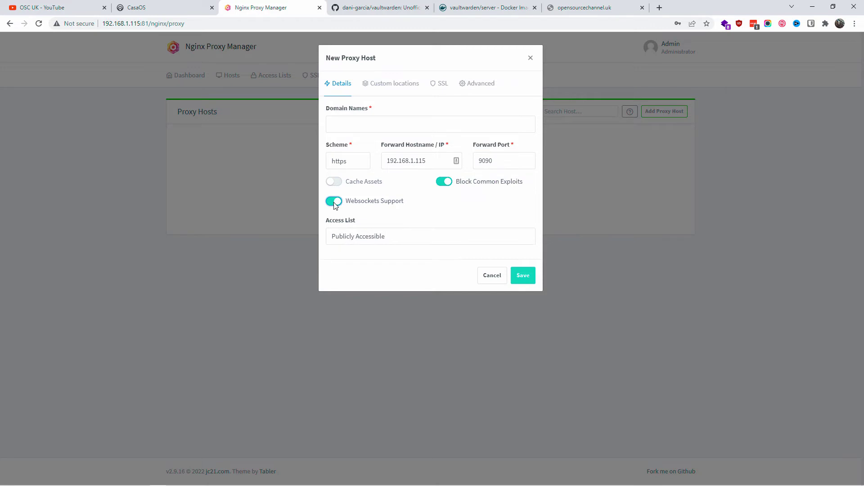
click(400, 89)
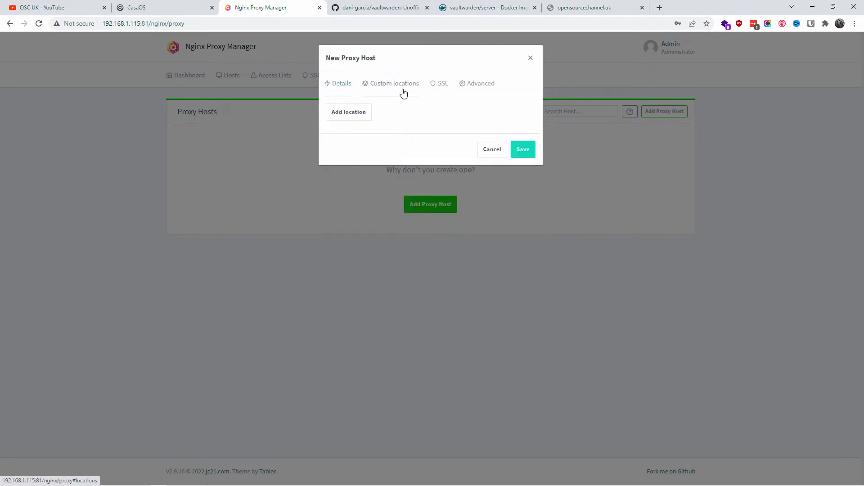
click(442, 87)
click(351, 124)
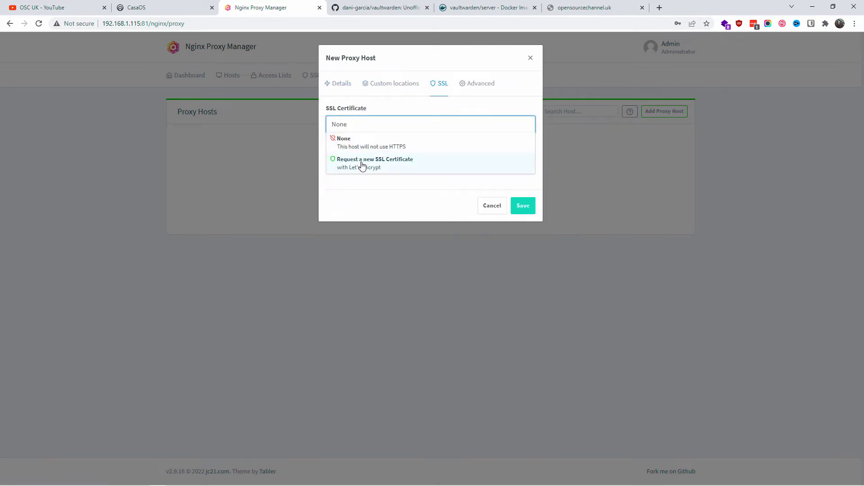
click(362, 165)
click(378, 124)
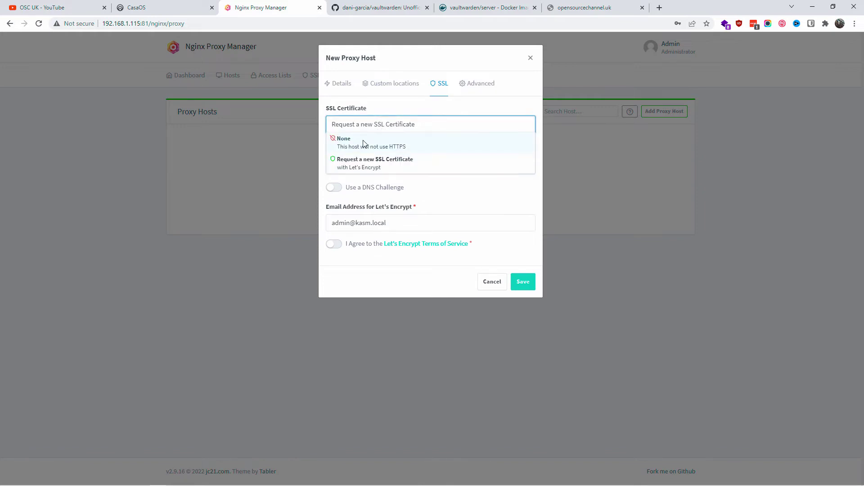
click(365, 144)
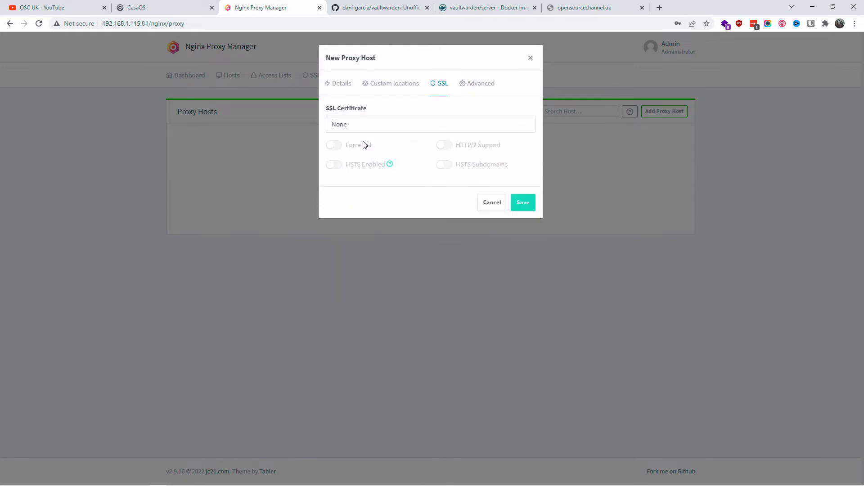
click(523, 203)
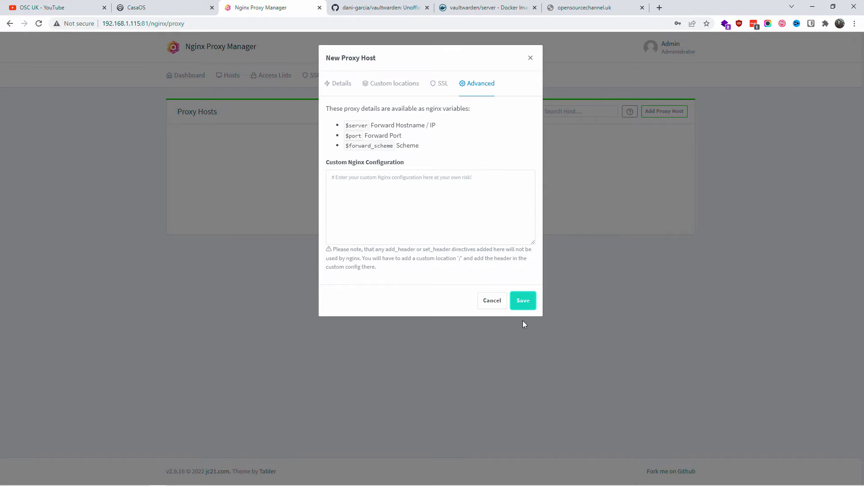
click(522, 307)
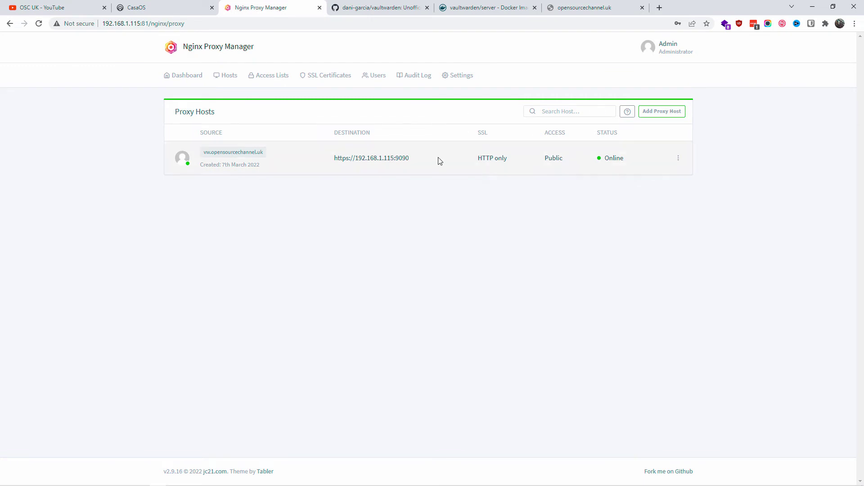
Remove the :9090 port and reload opensourcechannel.uk over HTTPS
click(585, 8)
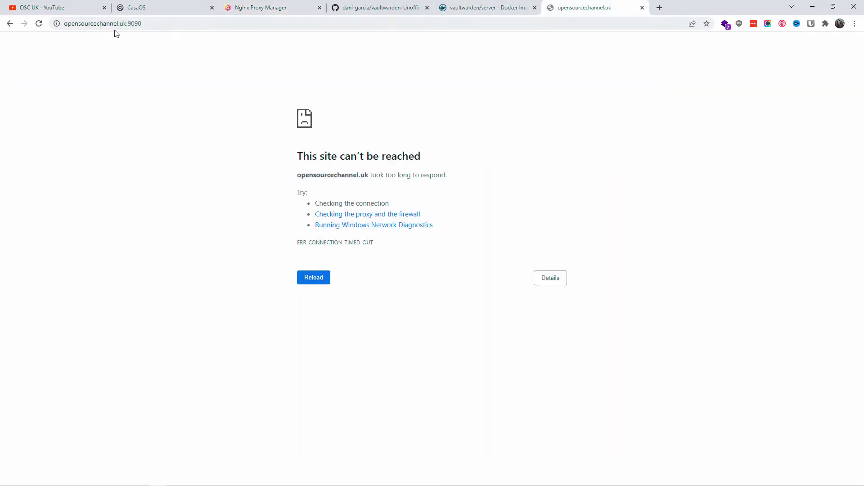
double_click(155, 24)
key(BackSpace)
key(BackSpace)
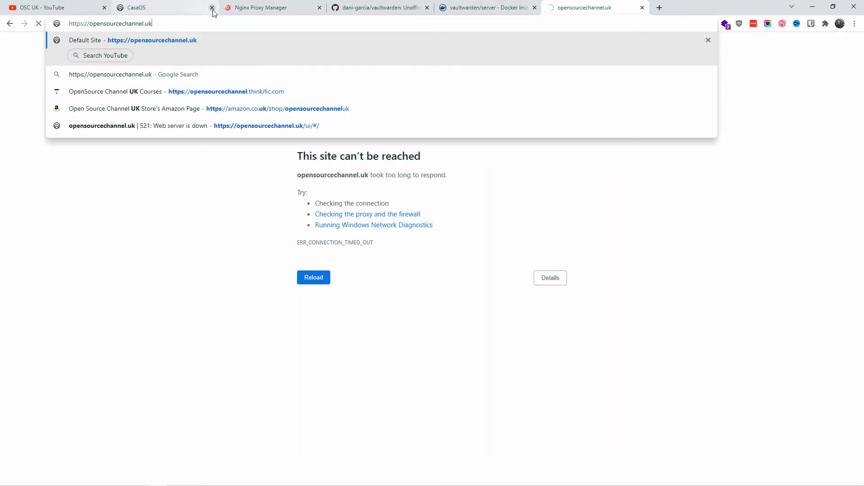
key(Return)
Prefix the address with vw. to load vw.opensourcechannel.uk, which shows a 502 error
click(90, 23)
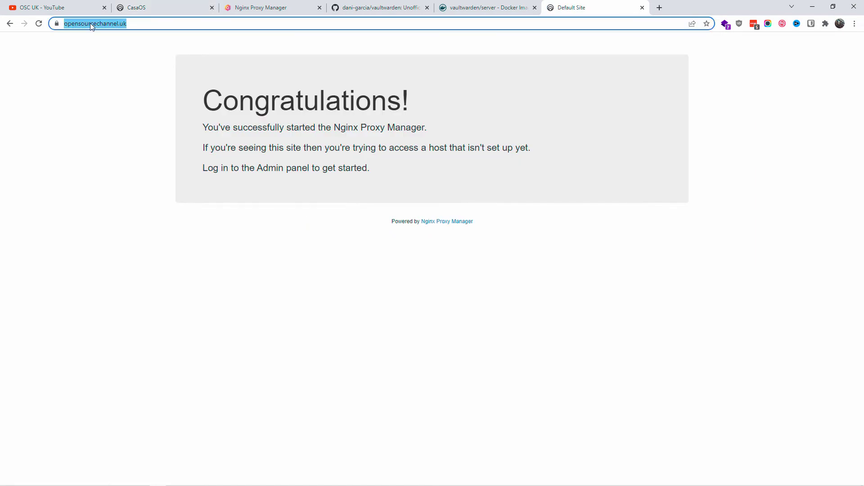
click(90, 23)
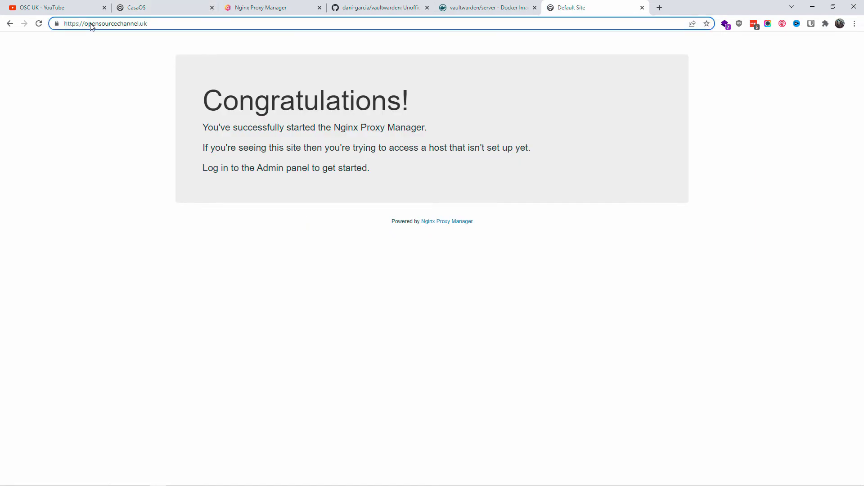
text(vw.)
key(Return)
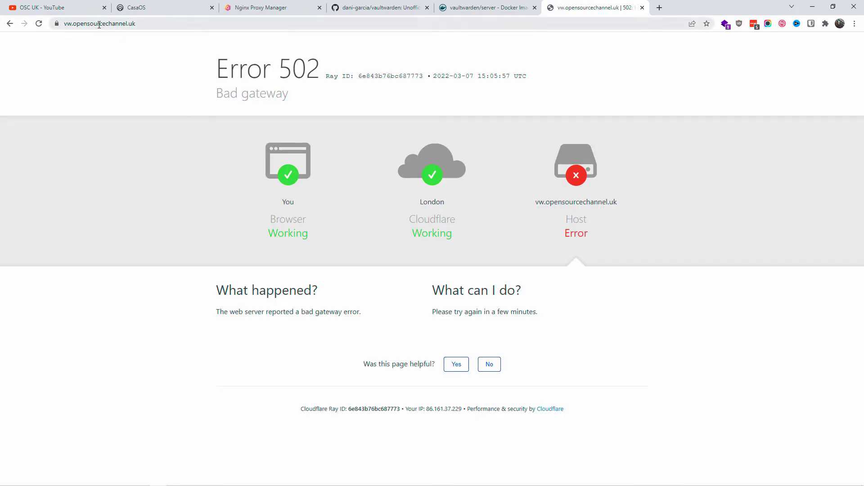
click(143, 23)
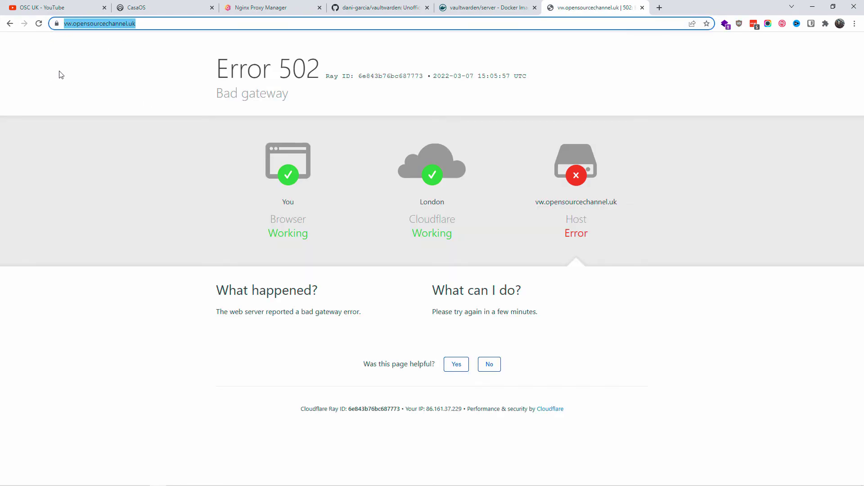
Open Vaultwarden from the CasaOS dashboard, autofill the saved LastPass login, and begin a new account
click(163, 8)
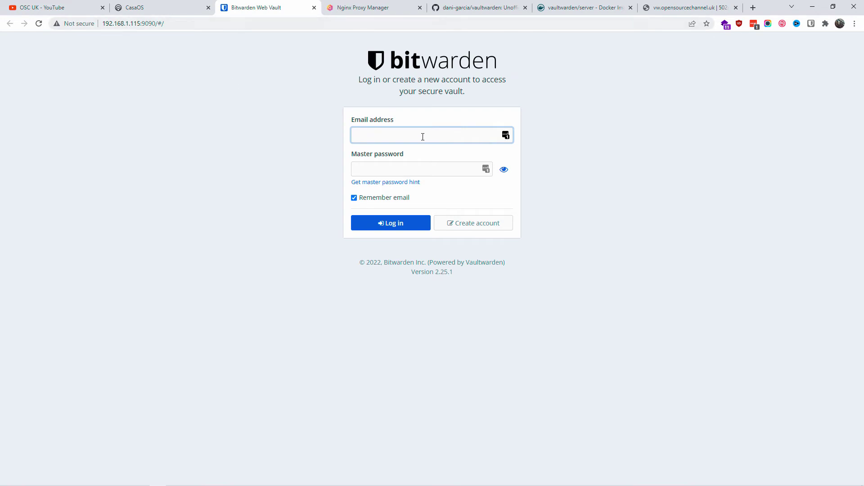
click(506, 136)
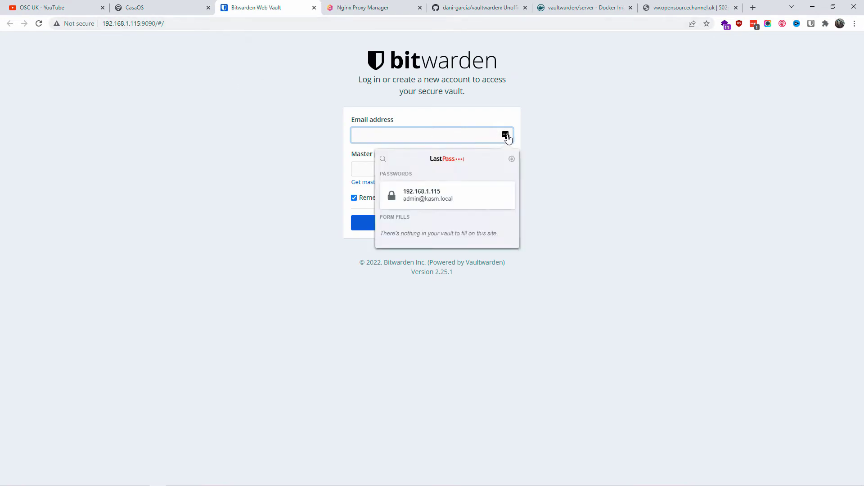
click(409, 199)
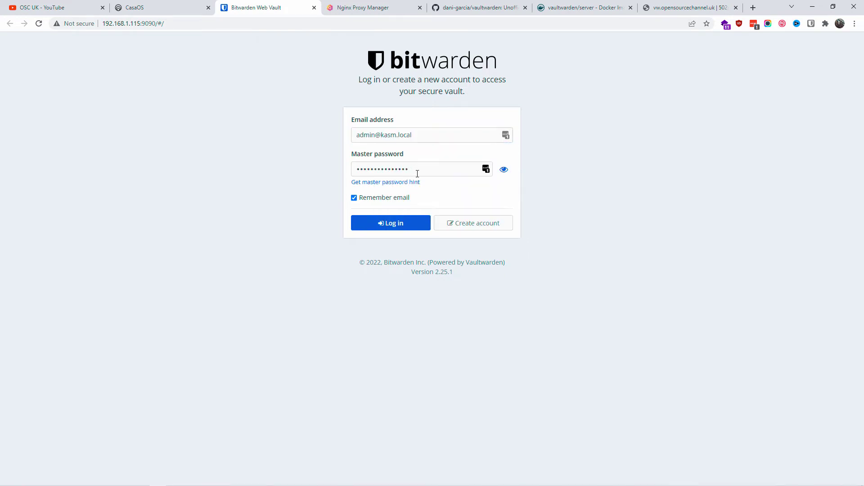
click(475, 226)
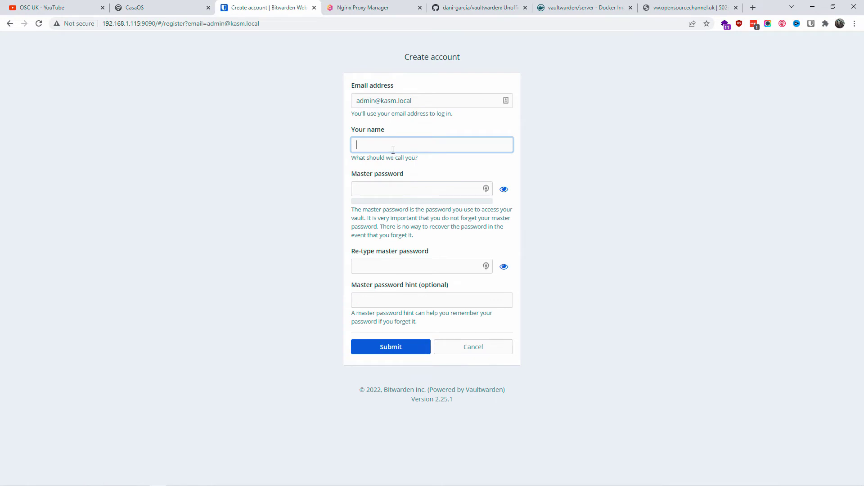
Enter name Admin, the master password twice and hint DUOSD, then submit the form
text(Admin)
key(Tab)
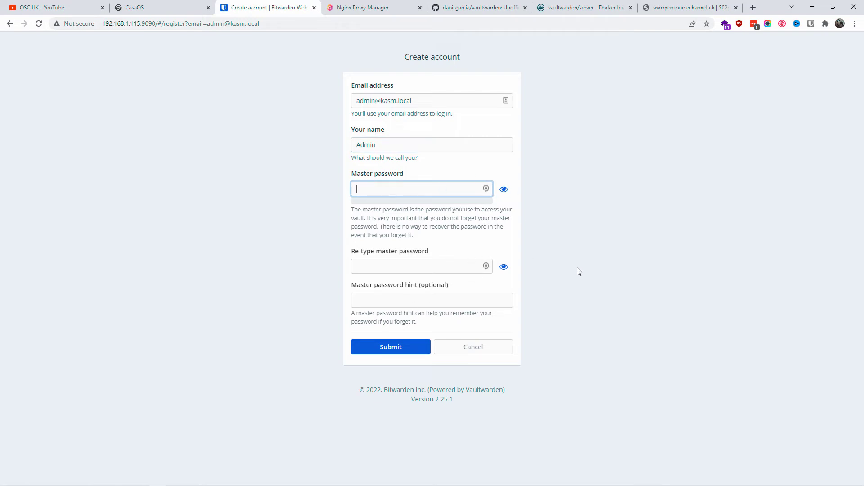
click(448, 187)
text(••)
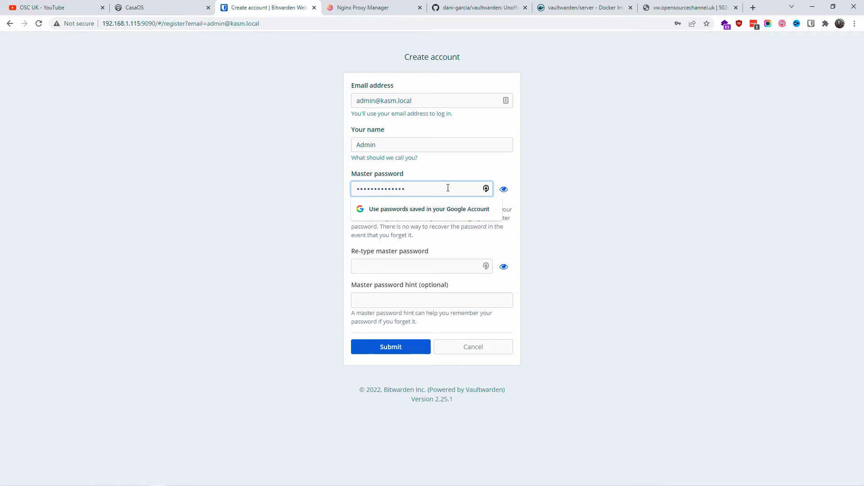
text(•)
key(Tab)
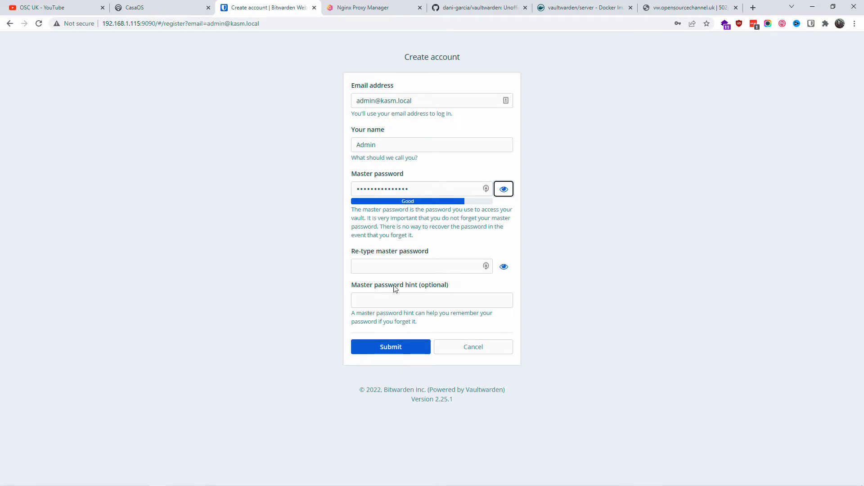
click(418, 261)
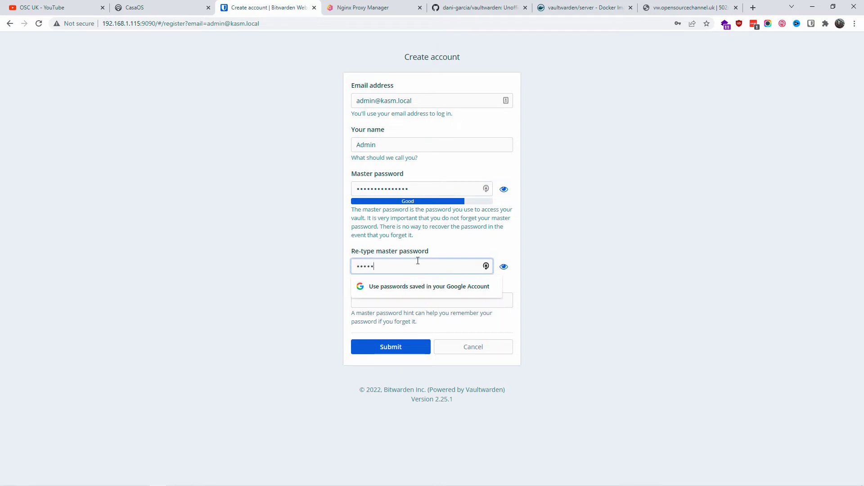
text(••••••••••)
click(434, 297)
text(DUOSD)
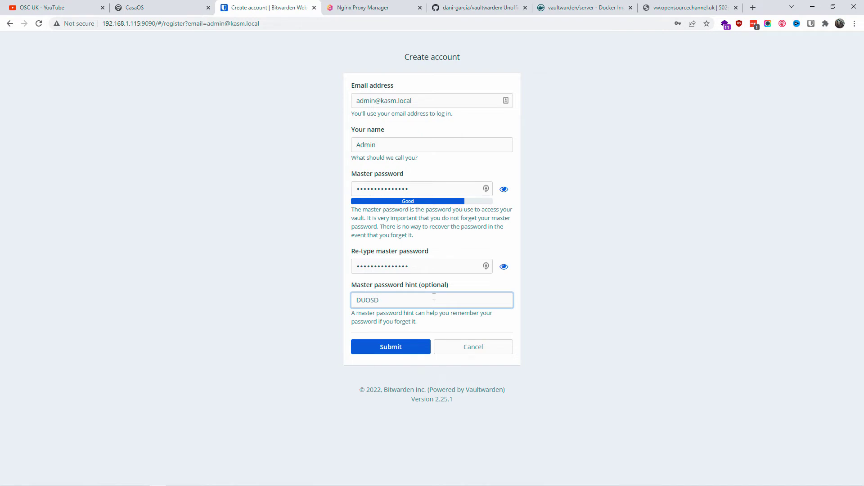
click(409, 348)
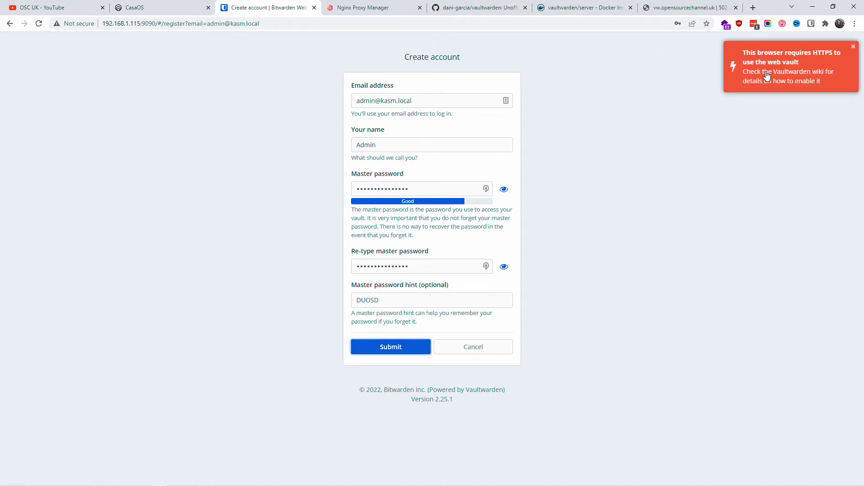
Reload vw.opensourcechannel.uk until the web vault's Create account form shows with the email prefilled
click(107, 23)
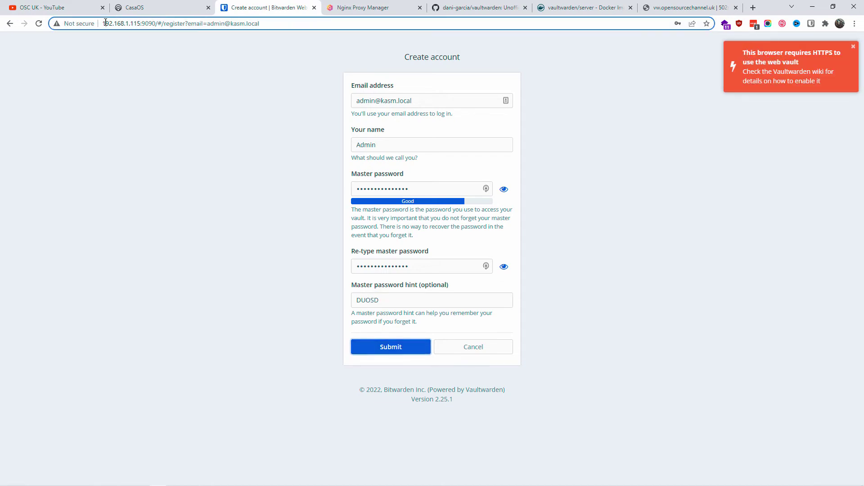
click(695, 9)
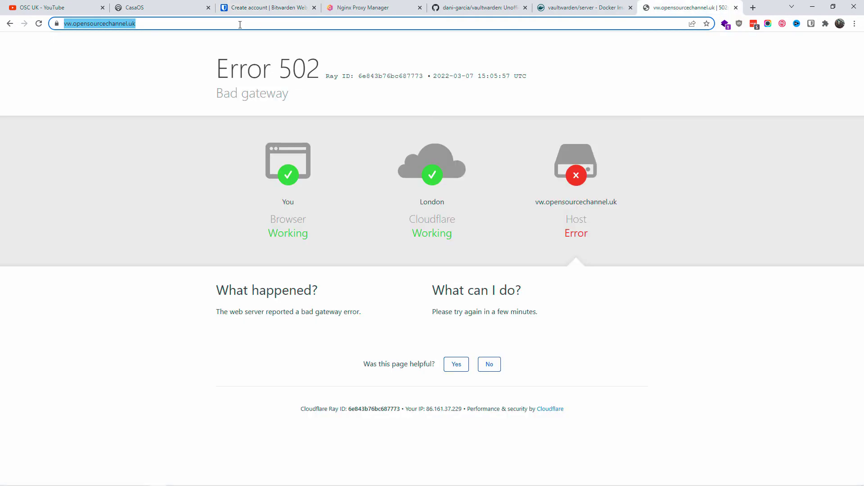
click(151, 25)
key(Return)
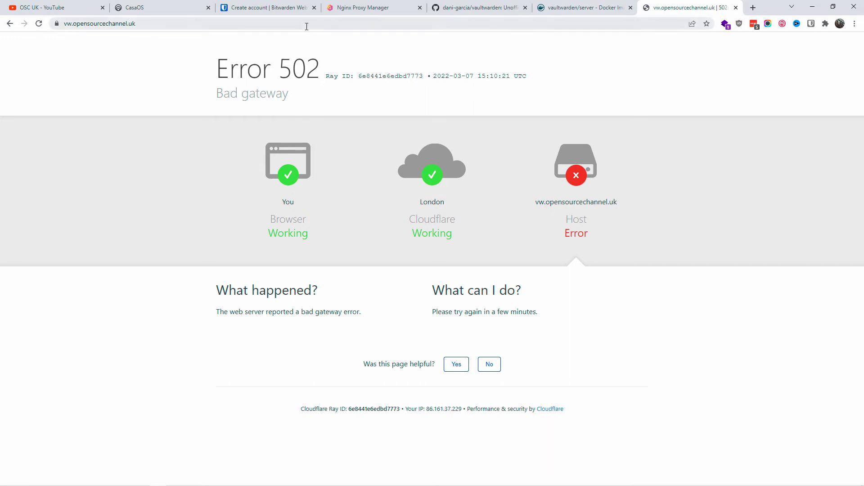
click(307, 27)
key(Return)
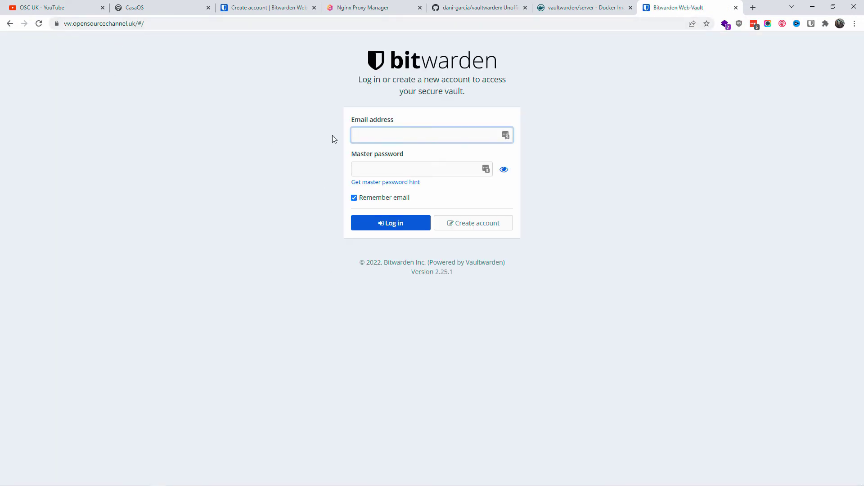
click(505, 135)
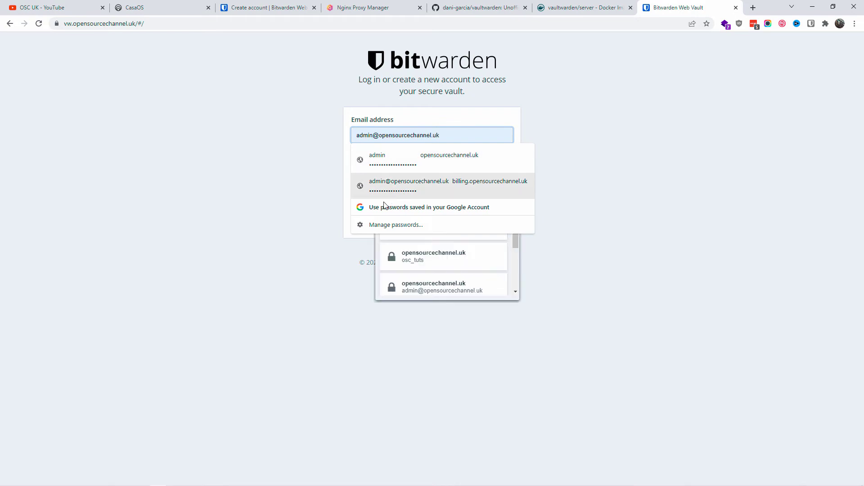
click(617, 242)
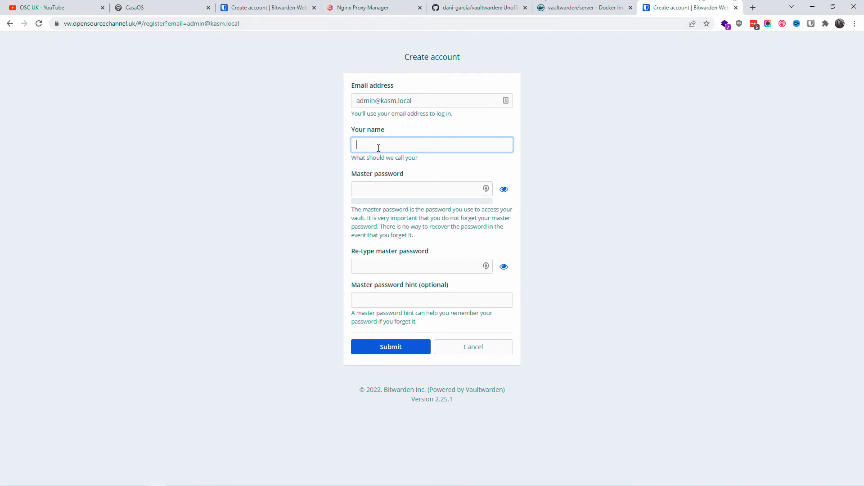
Fill the subdomain form with a name, matching master passwords and hint DUSOD; close the old local tab
text(al)
key(Tab)
text(••••••)
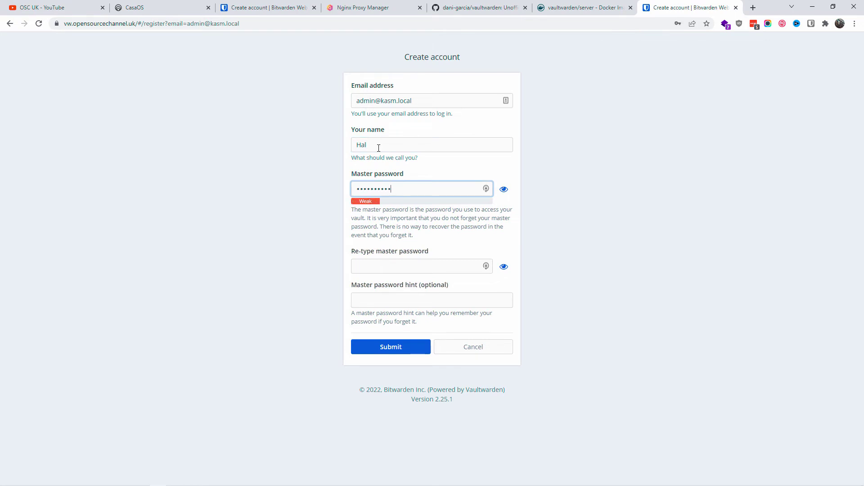
text(•••••)
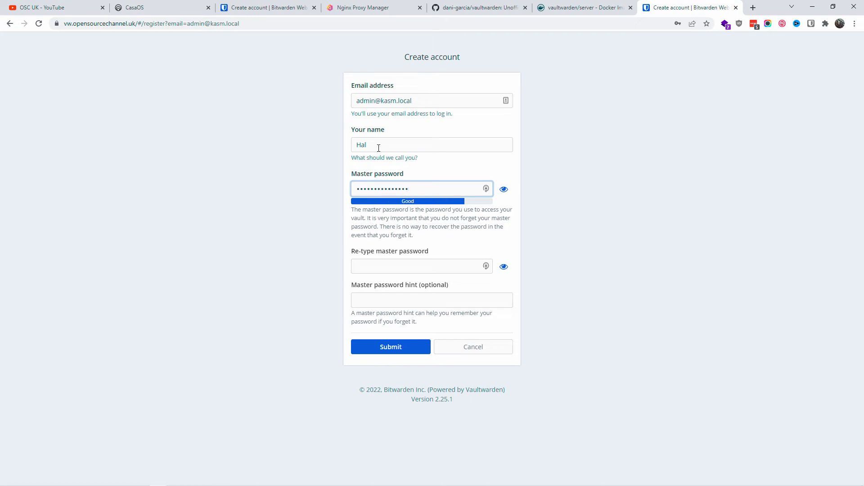
key(Tab)
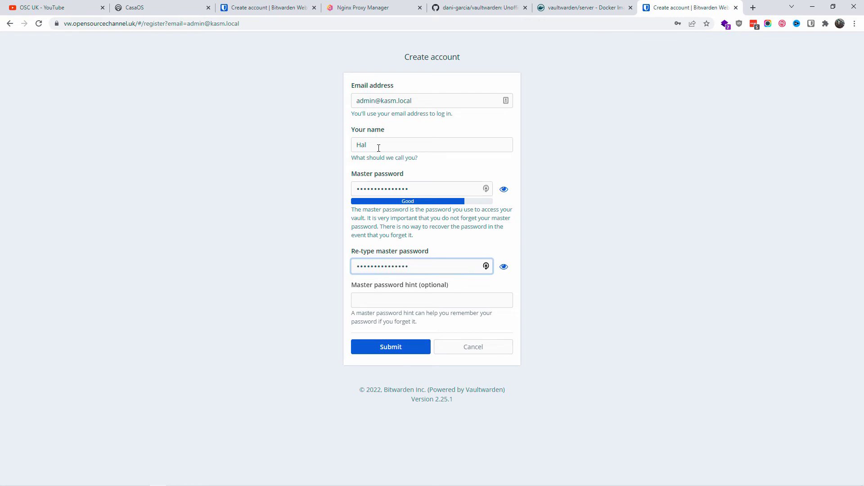
key(Tab)
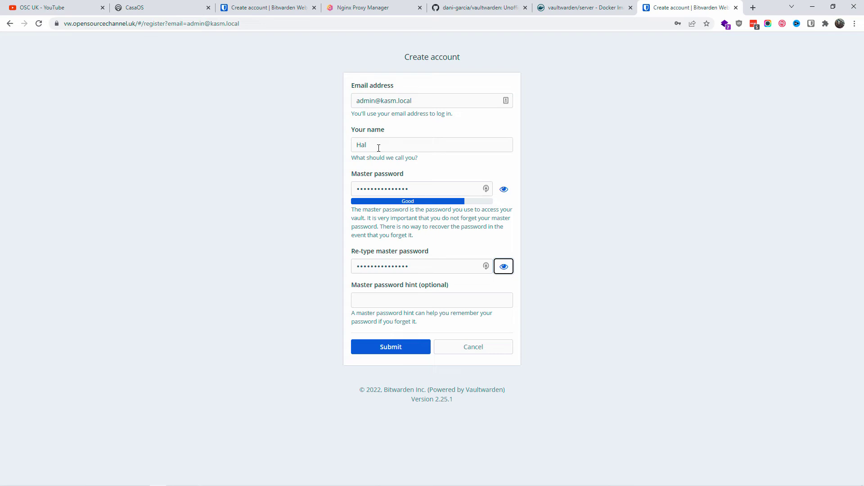
click(446, 297)
text(DUSOD)
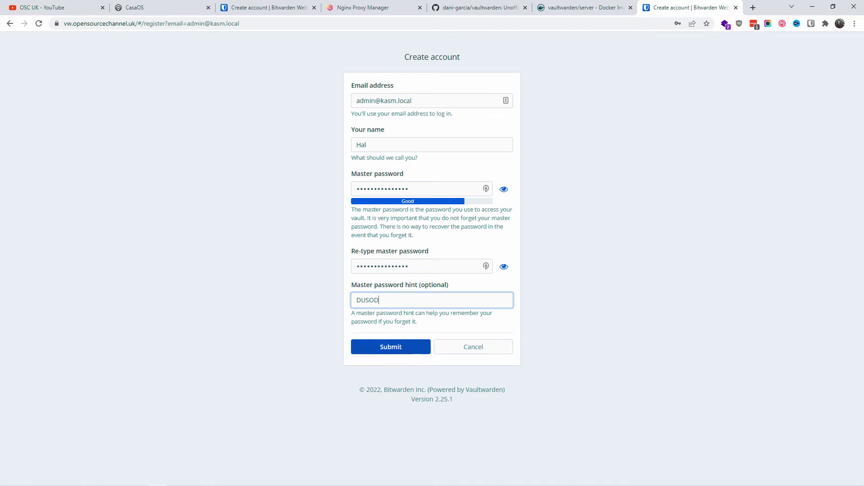
click(315, 8)
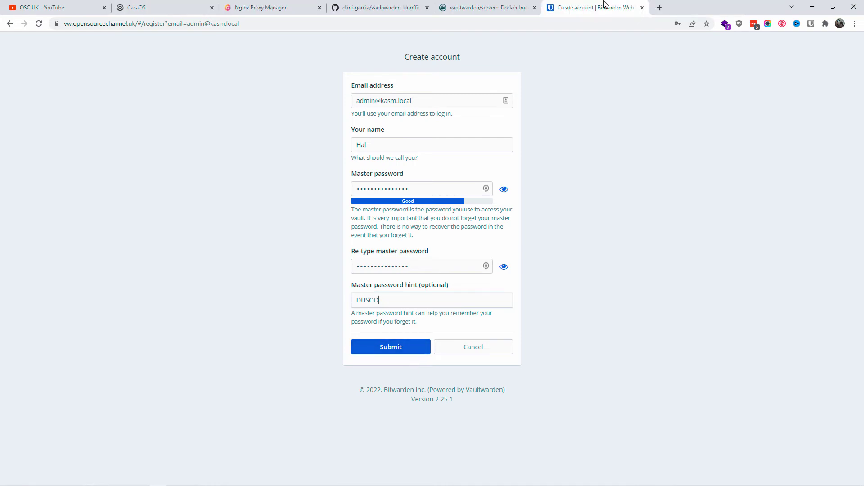
Submit the new account, log in with the master password, and dismiss Chrome's password bubble
click(397, 350)
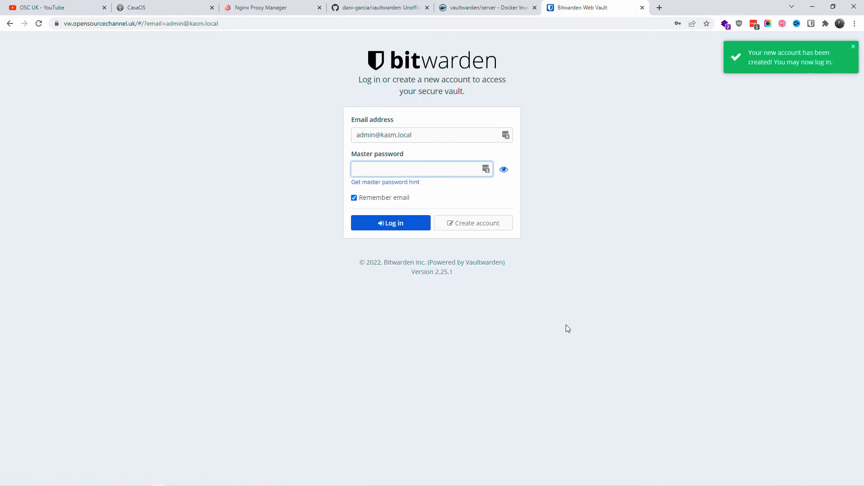
click(853, 47)
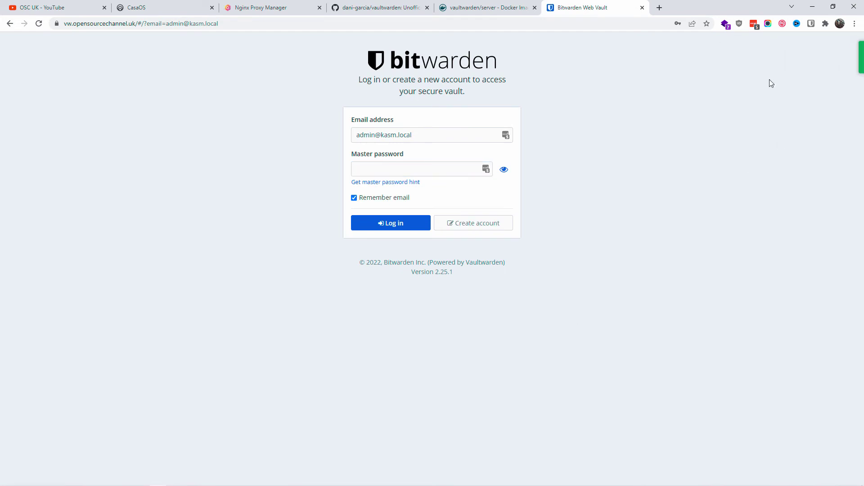
click(386, 173)
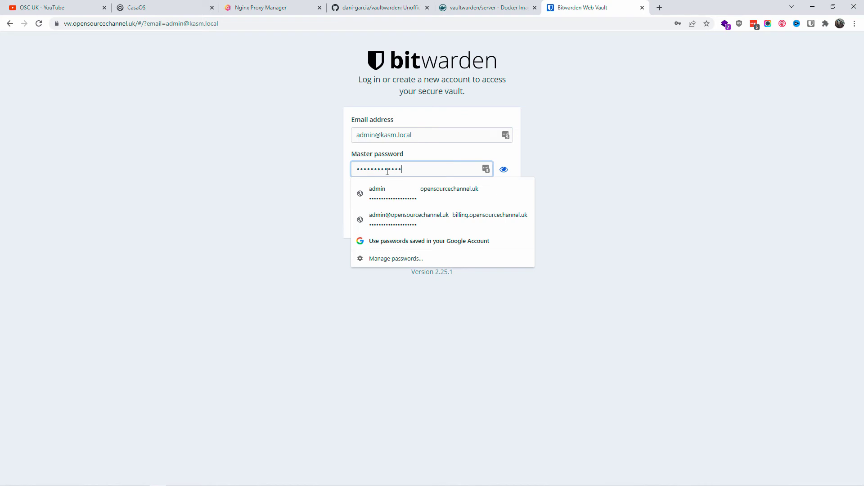
key(Return)
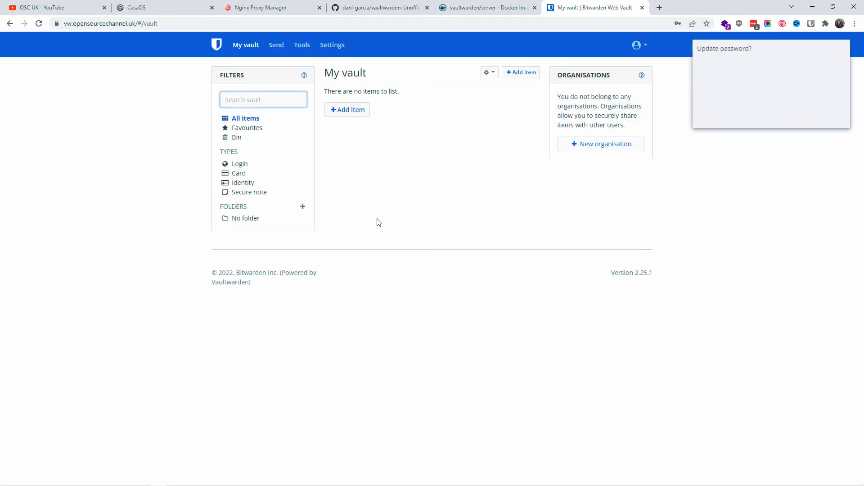
click(793, 120)
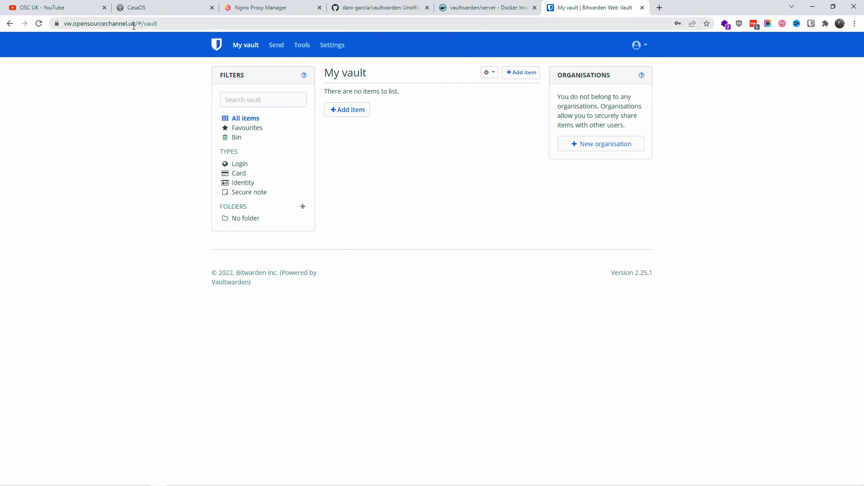
drag(137, 23, 5, 59)
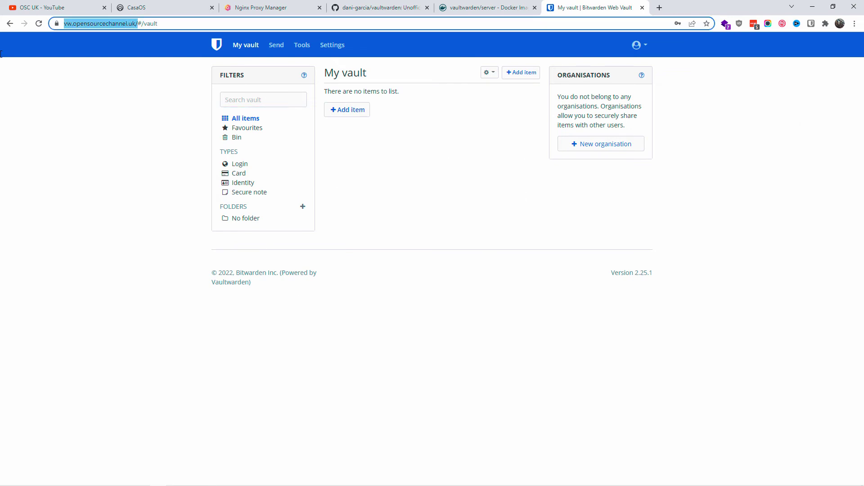
click(124, 24)
drag(87, 25, 156, 24)
click(811, 23)
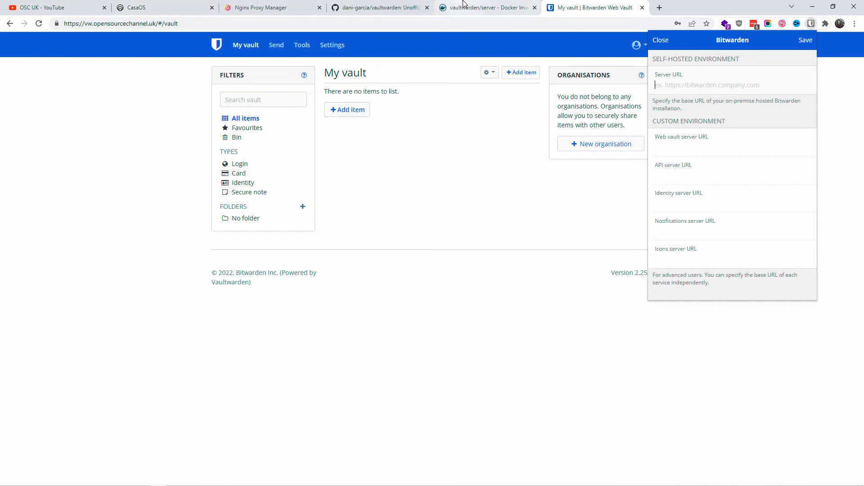
drag(157, 24, 132, 14)
right_click(115, 26)
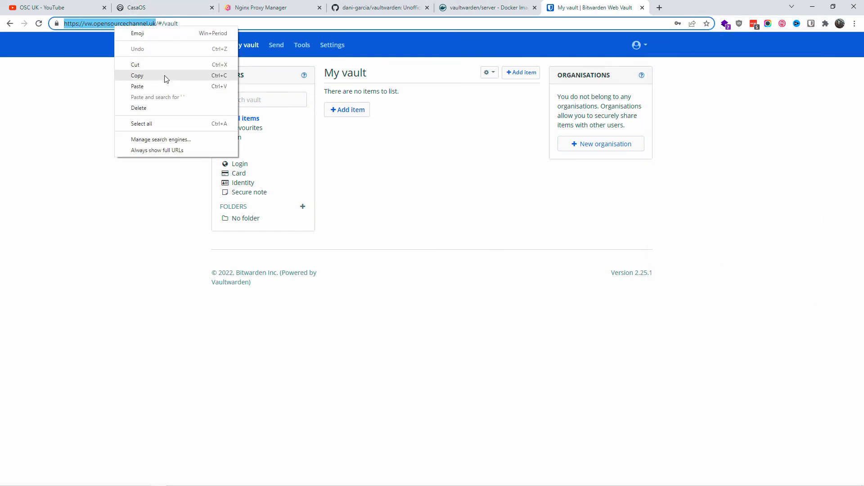
click(163, 76)
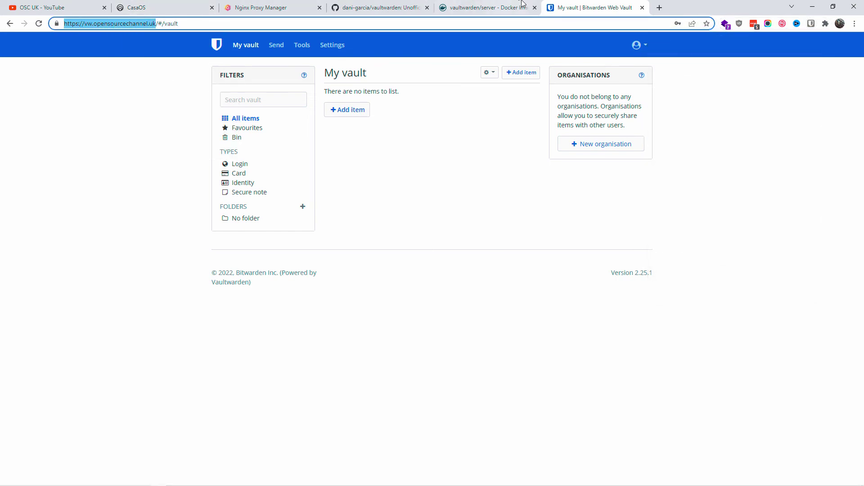
Set the Bitwarden extension's self-hosted Server URL to the copied vault address and save it
click(809, 24)
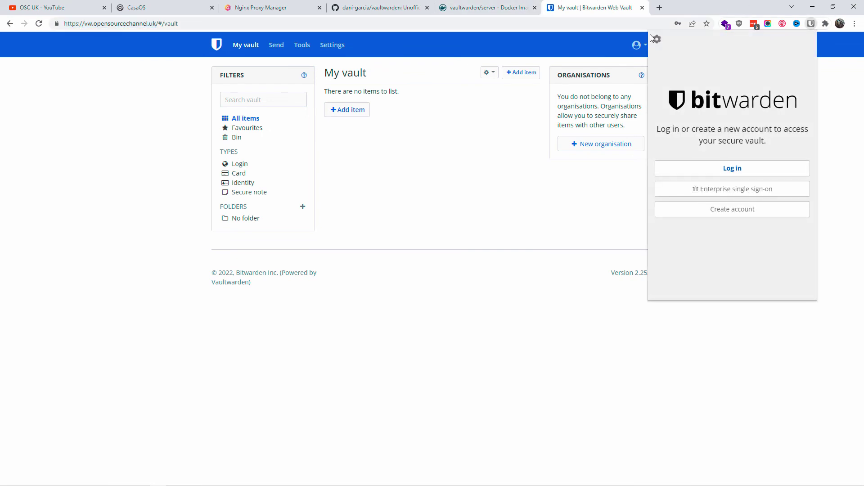
click(657, 41)
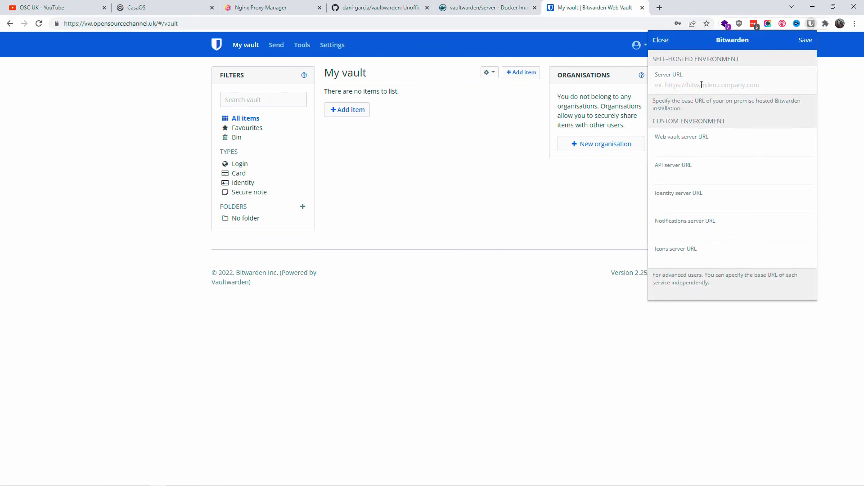
right_click(701, 85)
click(724, 155)
click(805, 41)
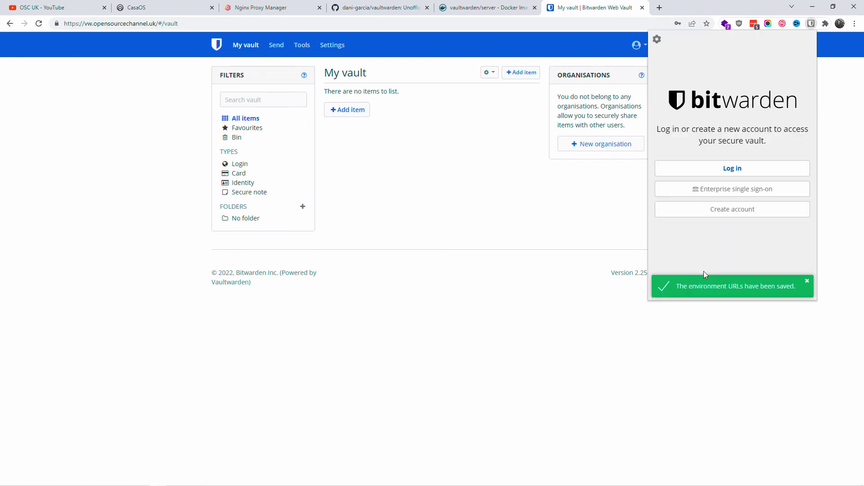
click(731, 170)
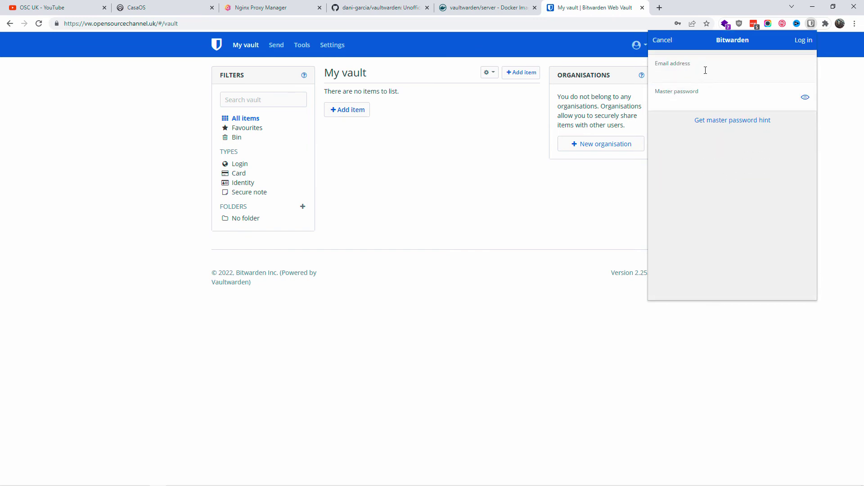
Sign in to the extension using the username copied from the LastPass 192.168.1.115 login
click(153, 7)
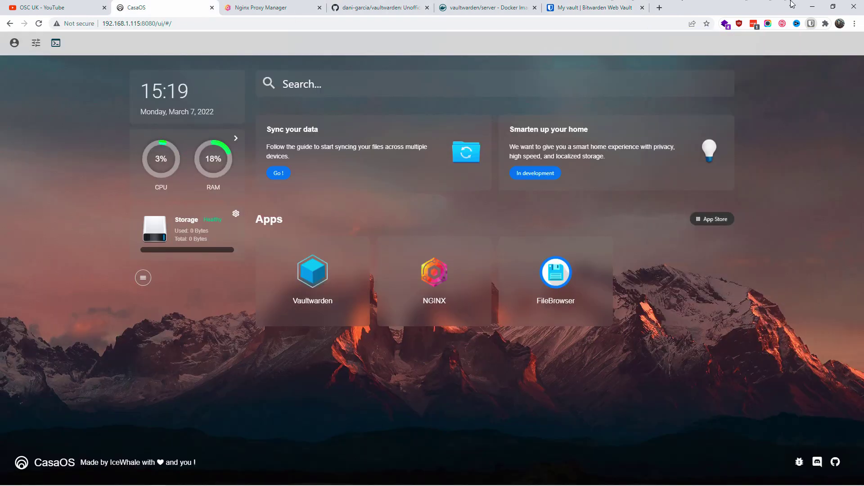
click(753, 24)
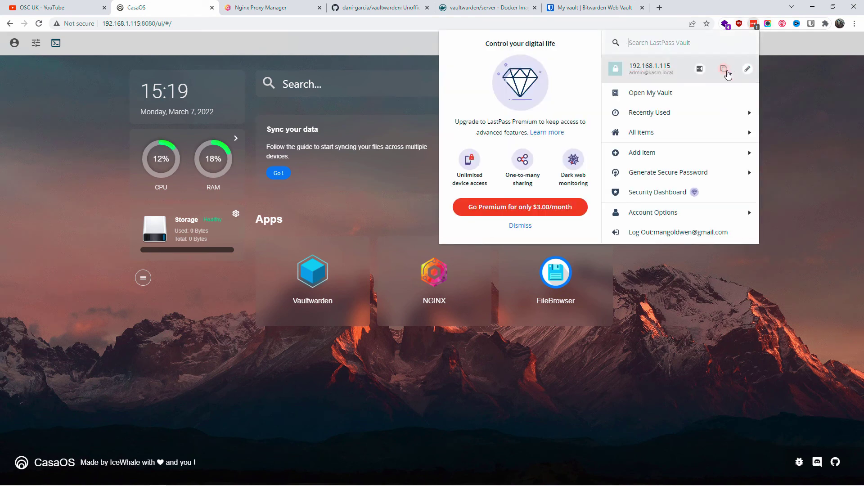
click(724, 71)
click(710, 89)
click(635, 9)
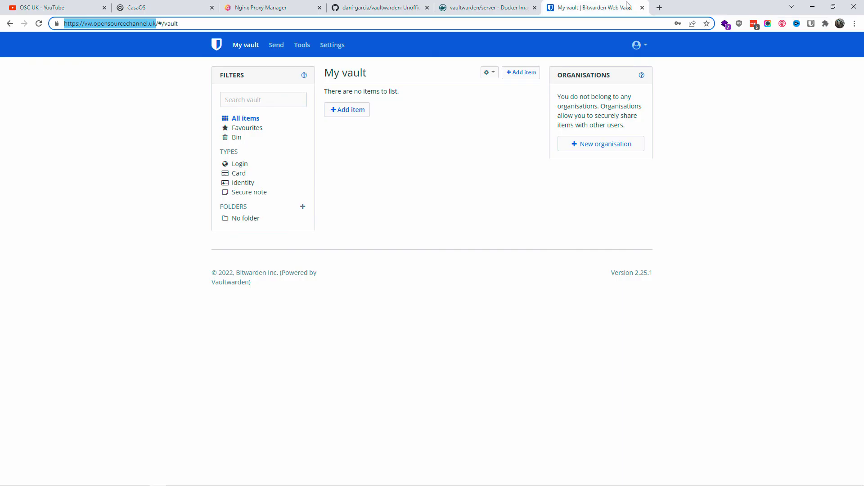
click(811, 23)
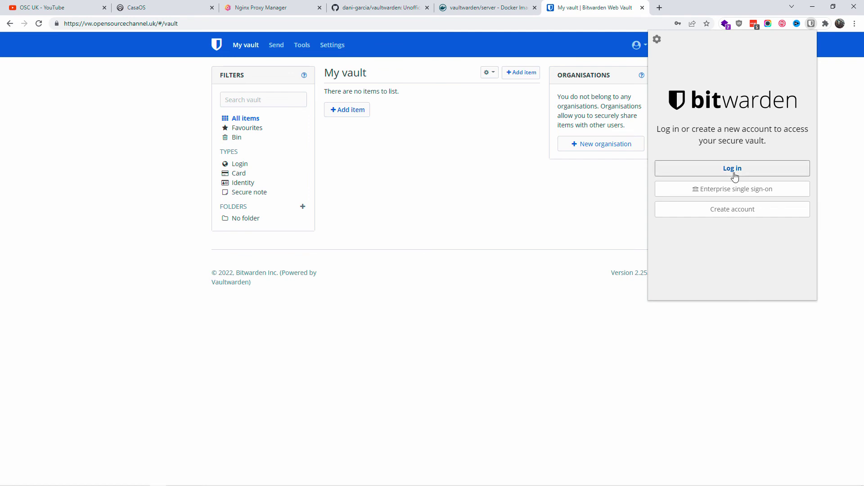
click(734, 168)
right_click(720, 74)
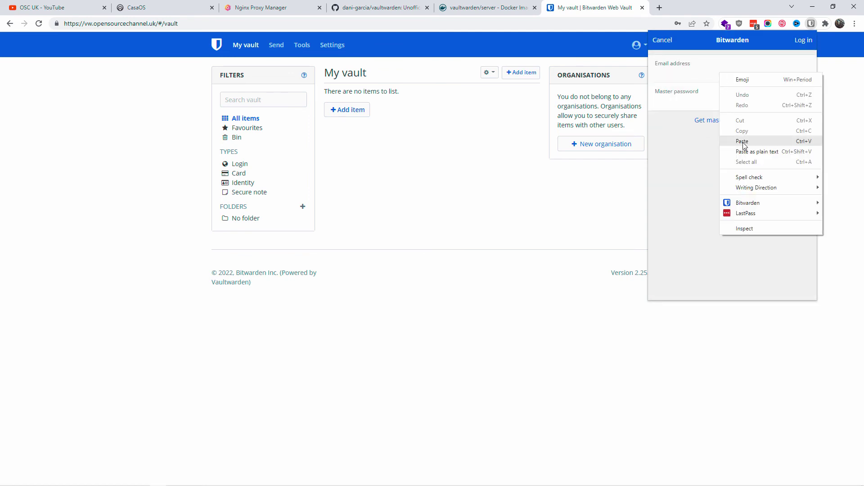
click(742, 141)
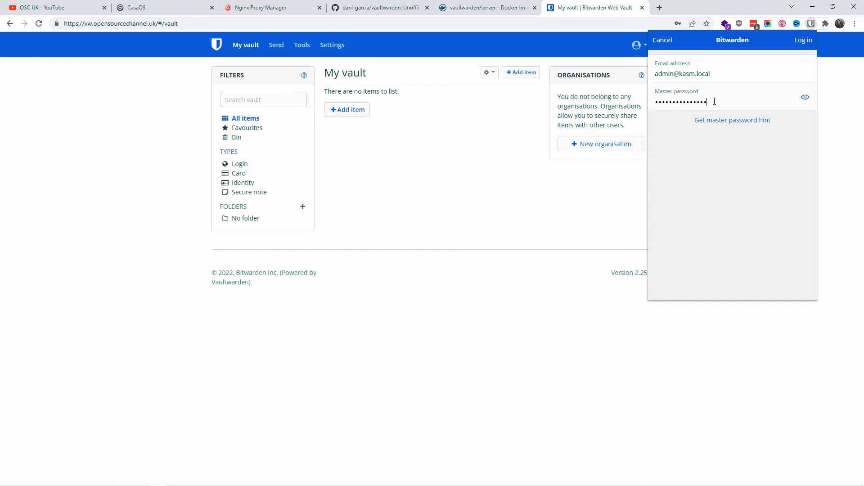
key(Return)
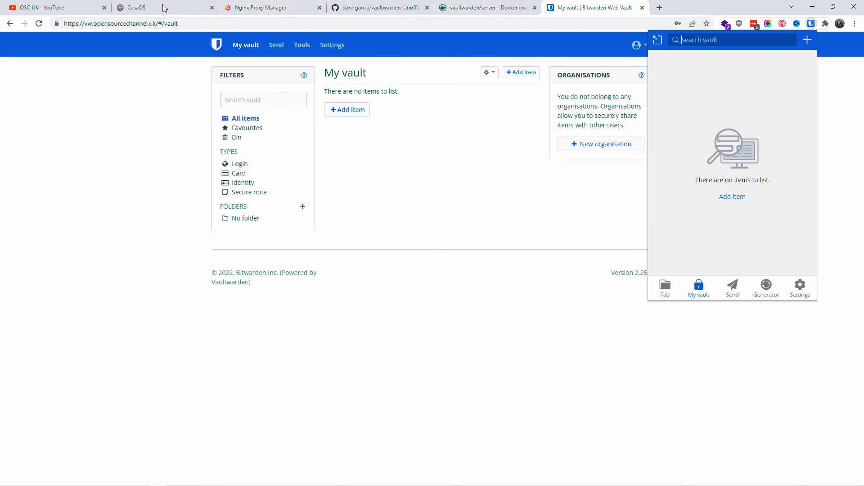
Launch FileBrowser from CasaOS and log in with the saved 192.168.1.115 credentials
click(150, 4)
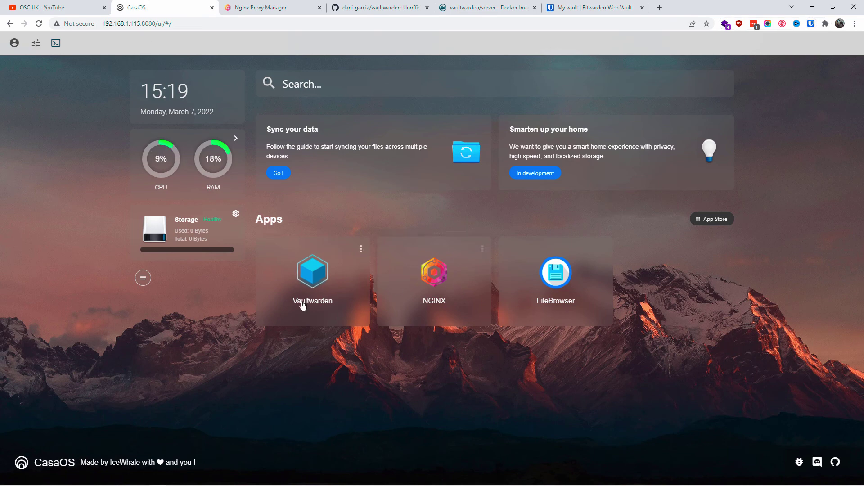
click(557, 289)
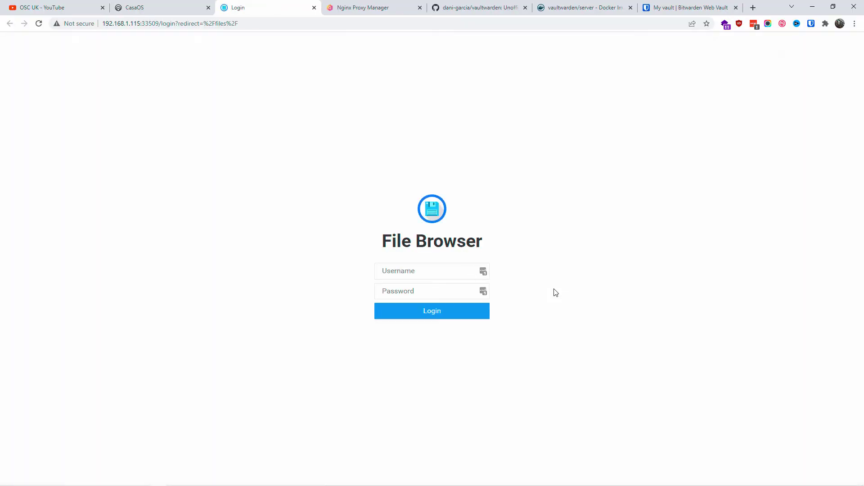
click(483, 272)
click(483, 273)
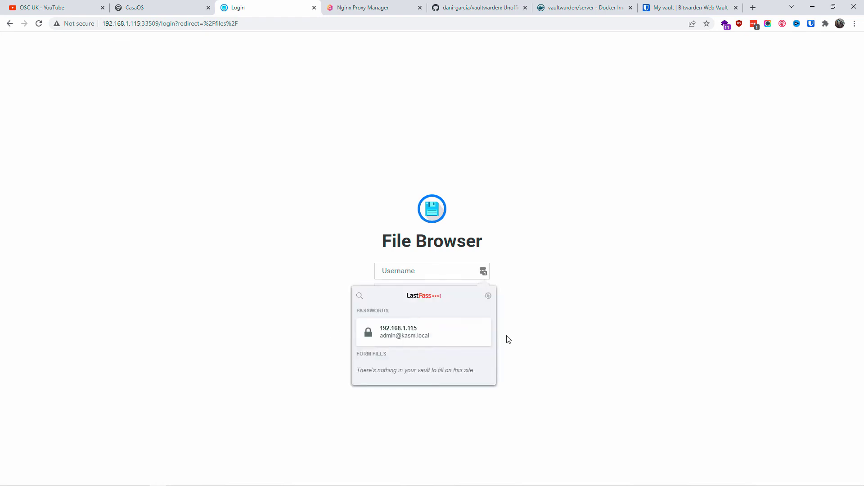
click(383, 336)
click(444, 318)
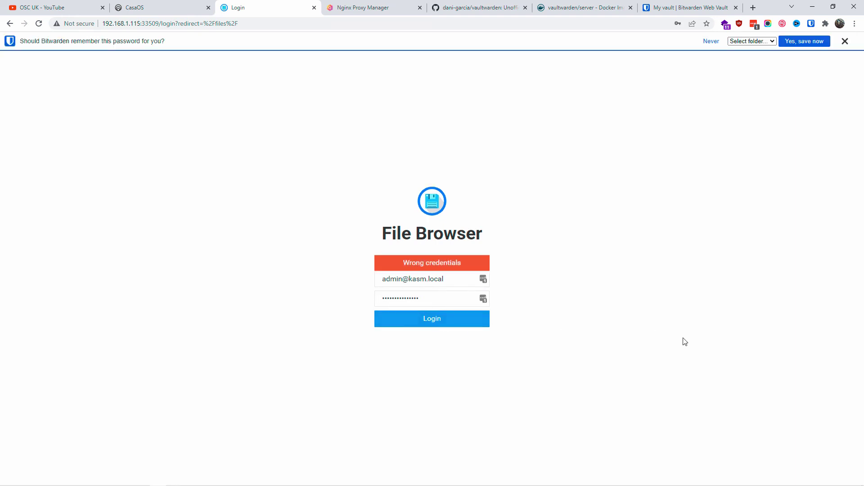
Save the 192.168.1.115 login to Bitwarden and confirm it appears in the extension
drag(23, 40, 171, 38)
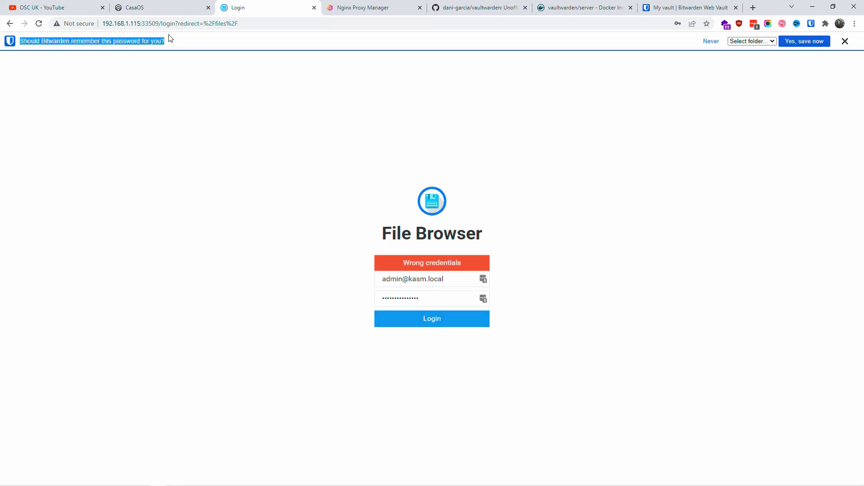
click(808, 43)
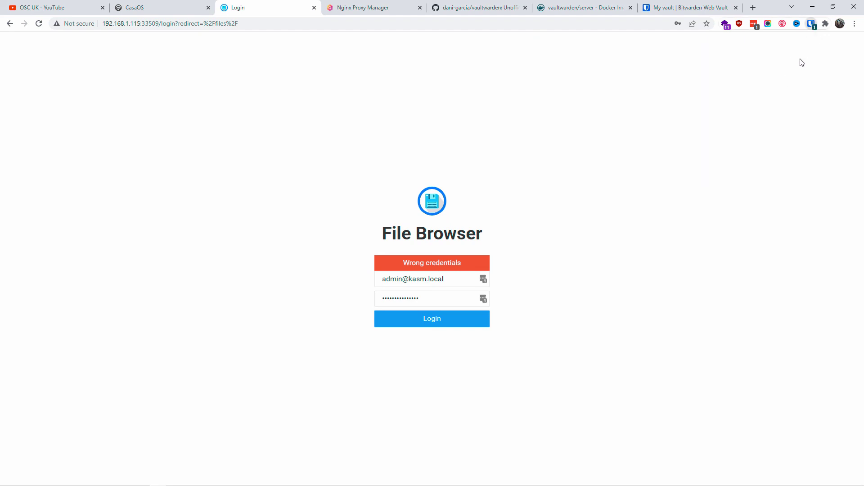
click(811, 23)
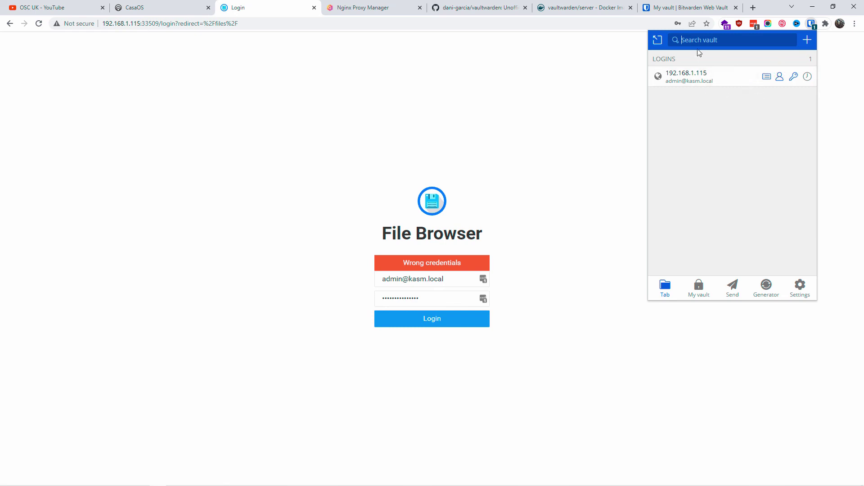
click(316, 7)
Close the File Browser tab, reload the vault page, and unlock it with the master password
click(315, 7)
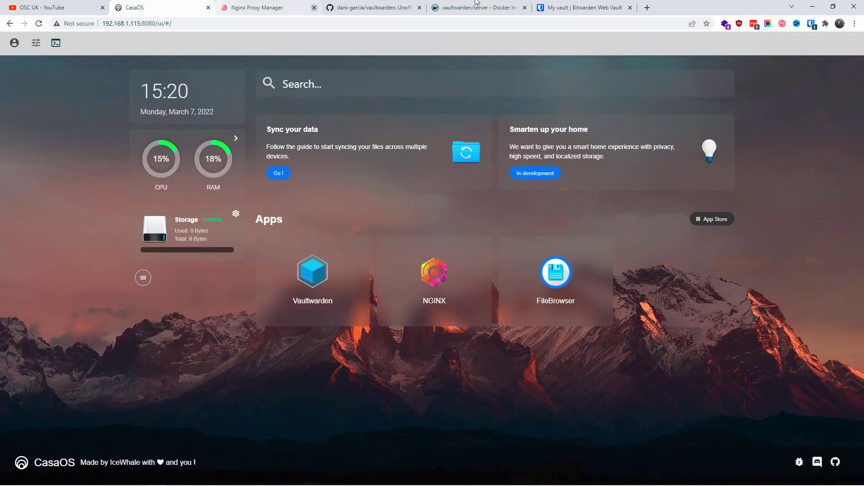
click(576, 6)
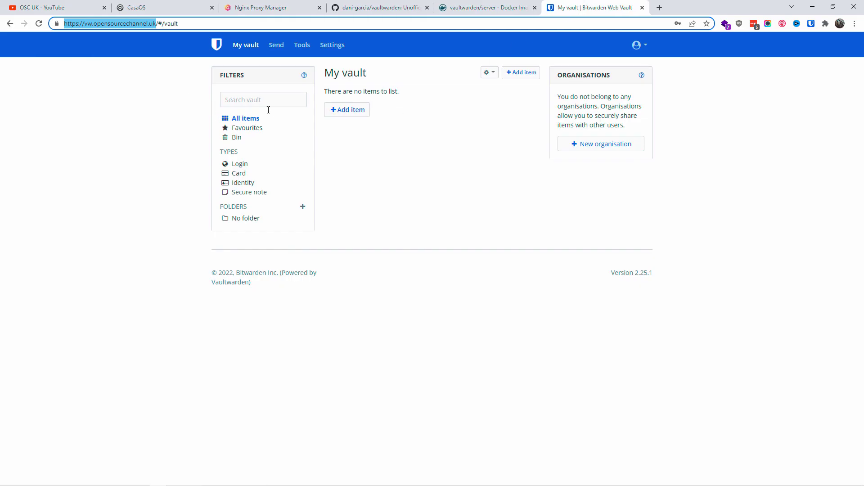
click(250, 120)
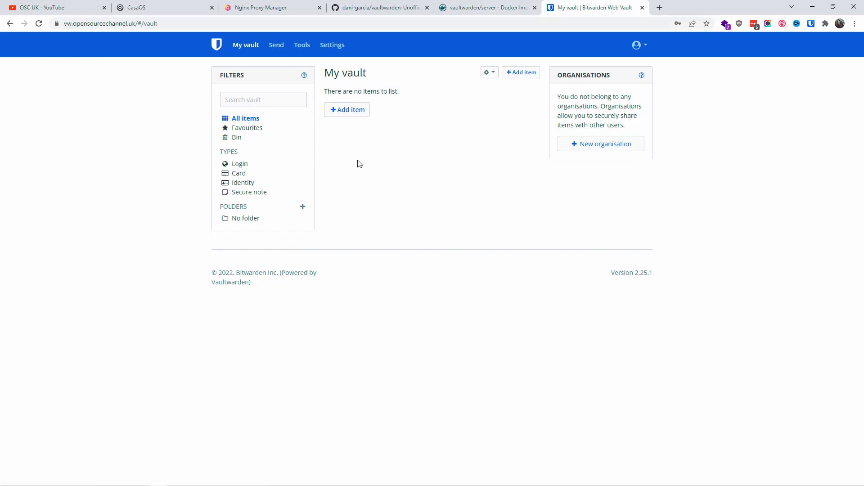
click(39, 23)
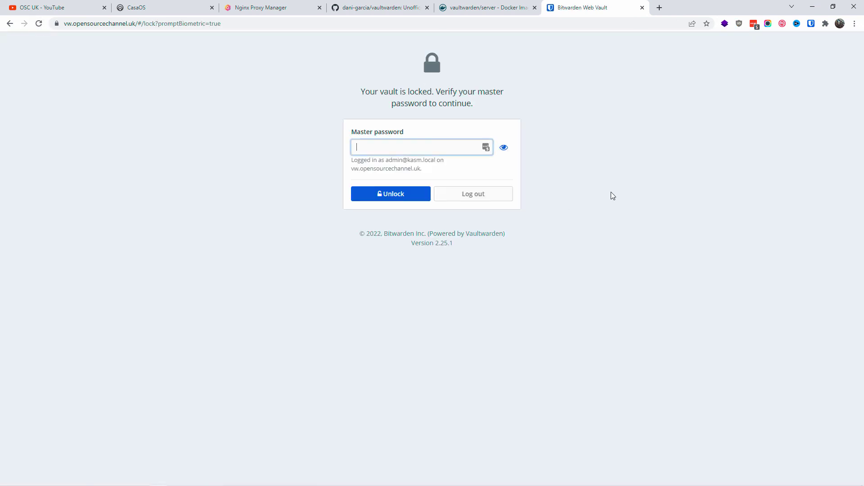
click(403, 151)
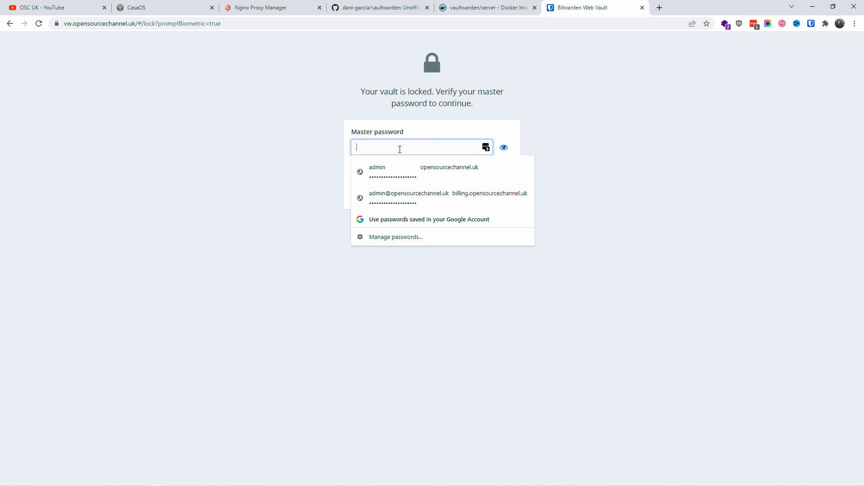
text(••)
key(Return)
Dismiss the save prompts, select the 192.168.1.115 item, and return to the OSC UK YouTube tab
click(683, 171)
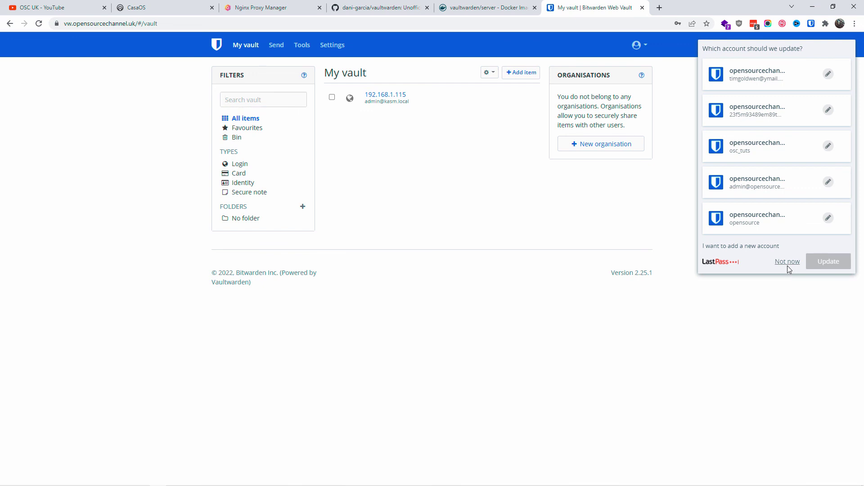
click(787, 261)
click(427, 96)
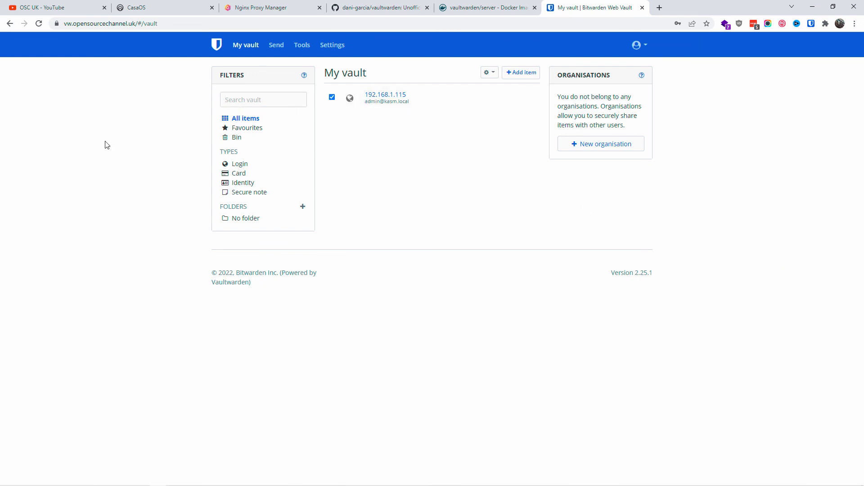
click(67, 5)
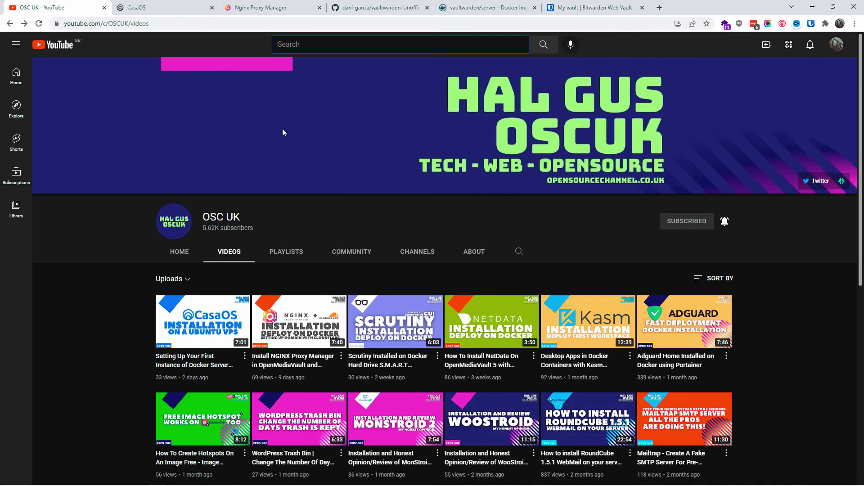